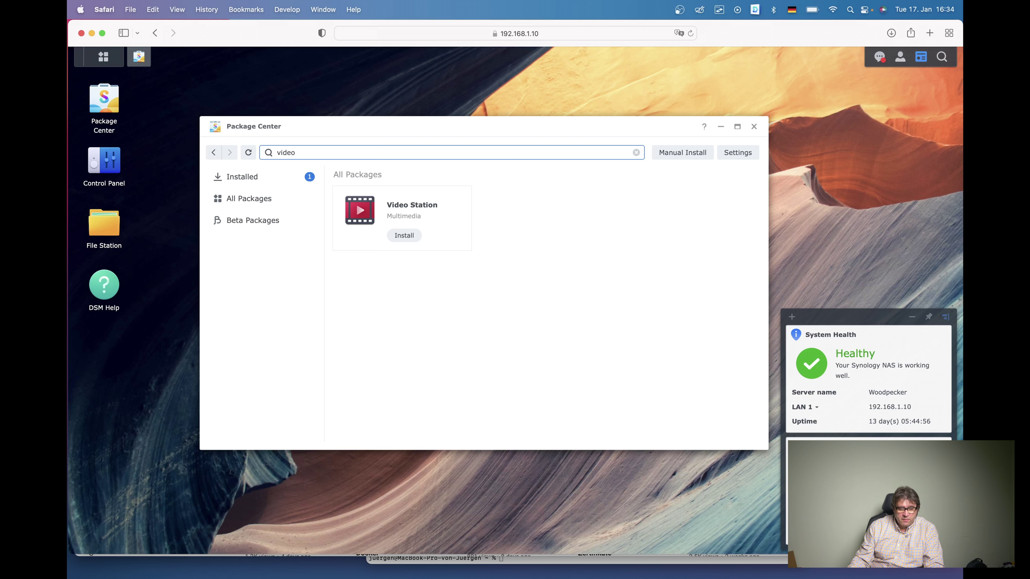
# - Install the Video Station package, check it among the installed packages, and close Package Center
pyautogui.click(405, 235)
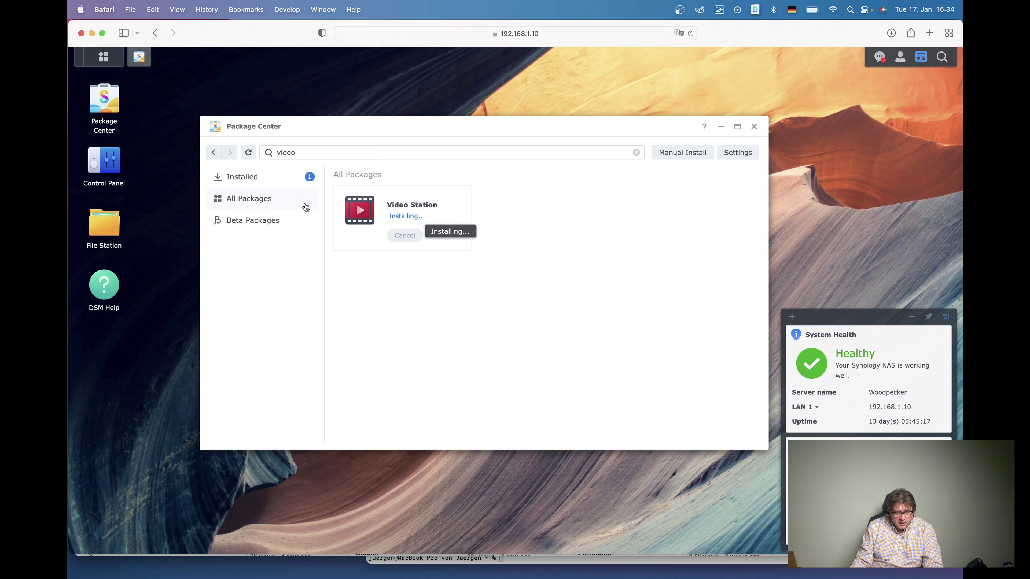
pyautogui.click(247, 178)
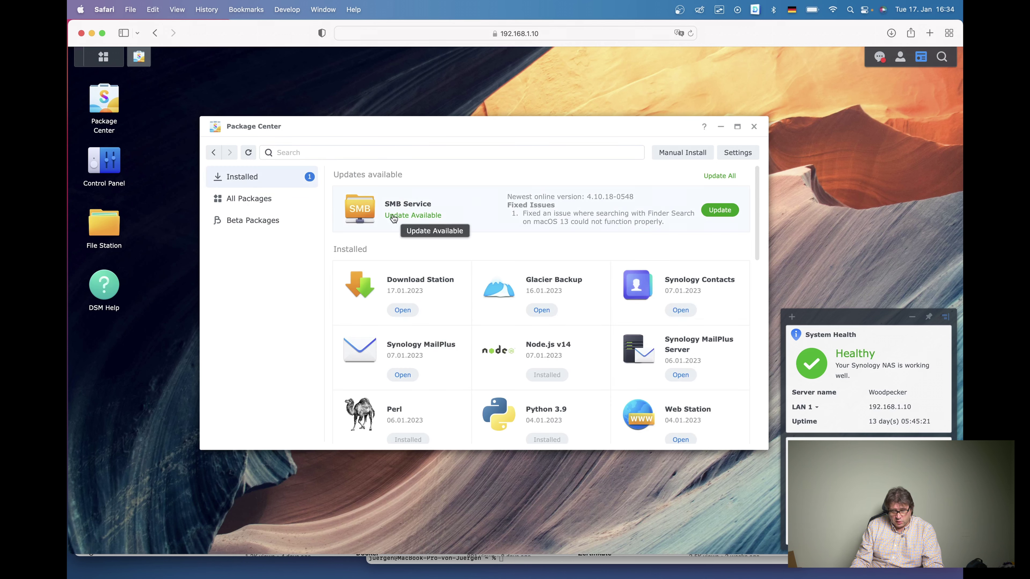
pyautogui.scroll(-2, 552, 235)
pyautogui.scroll(2, 552, 235)
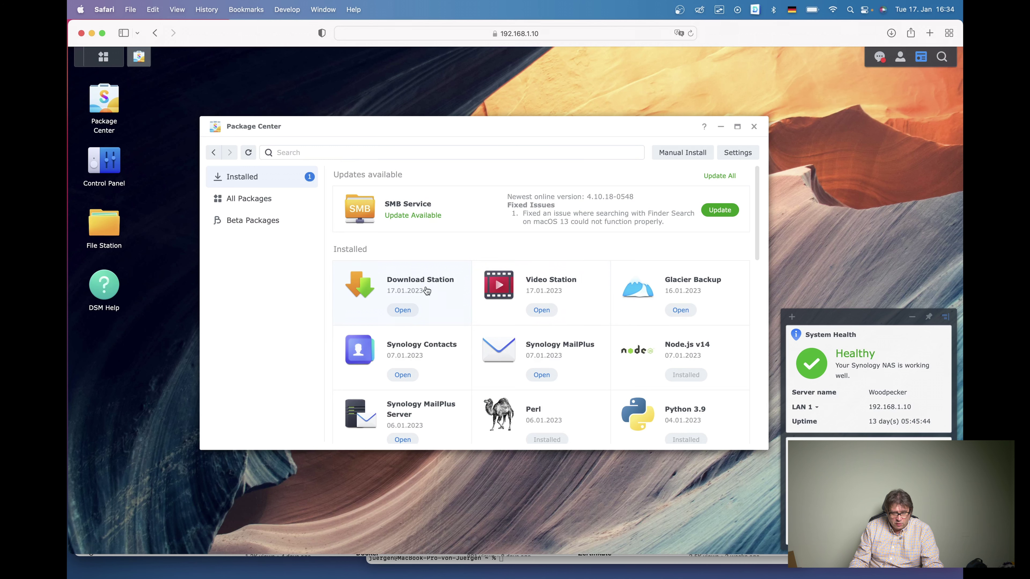
pyautogui.click(755, 127)
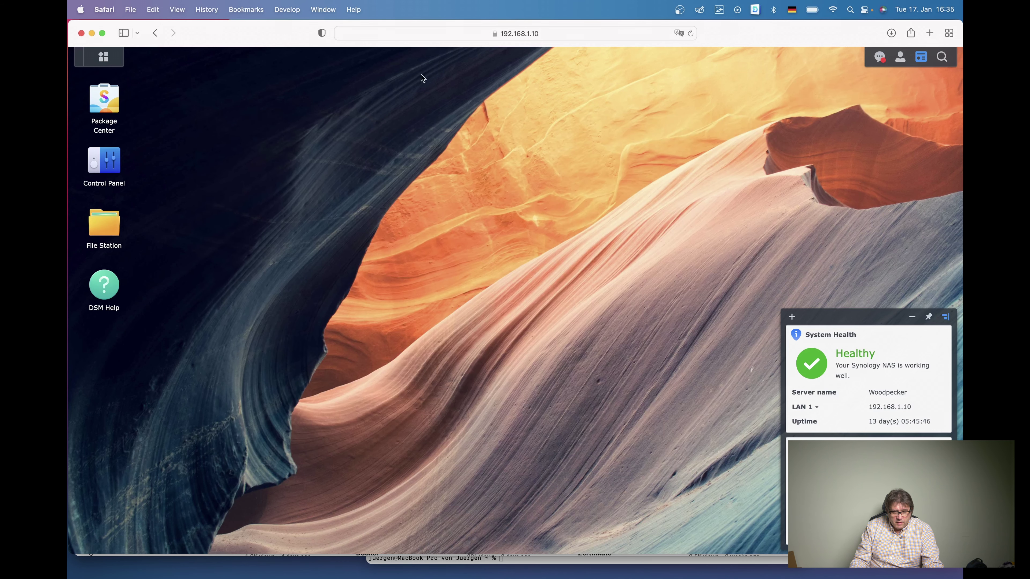
# - Open Download Station and set its destination to a new folder named ylutube inside the video shared folder
pyautogui.click(90, 61)
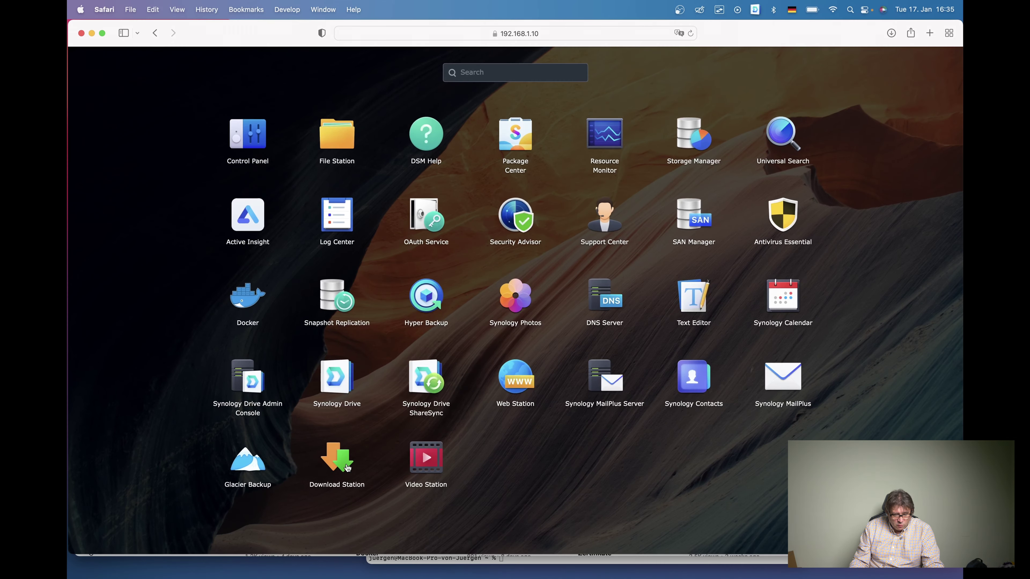
pyautogui.click(336, 460)
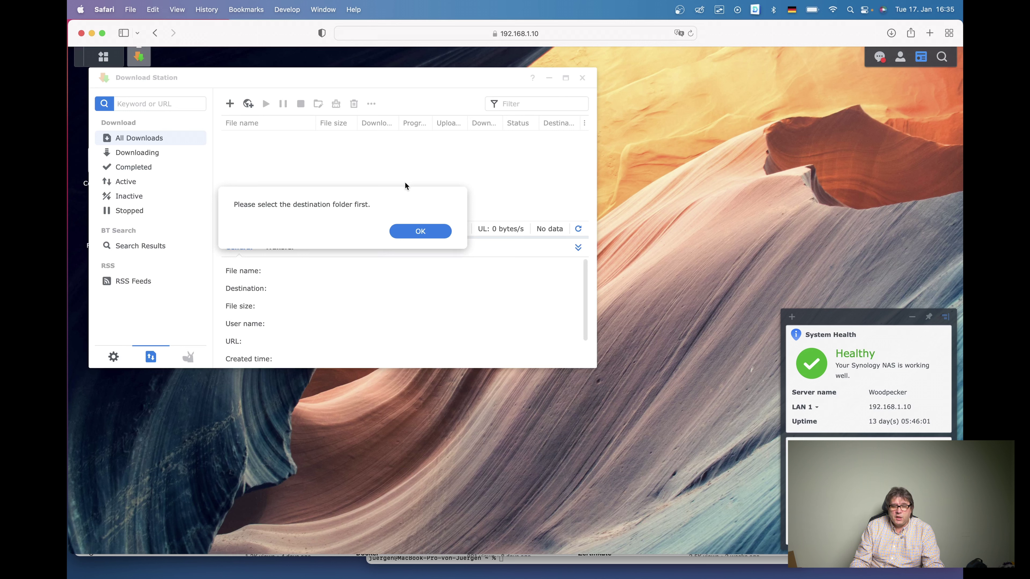
pyautogui.click(420, 231)
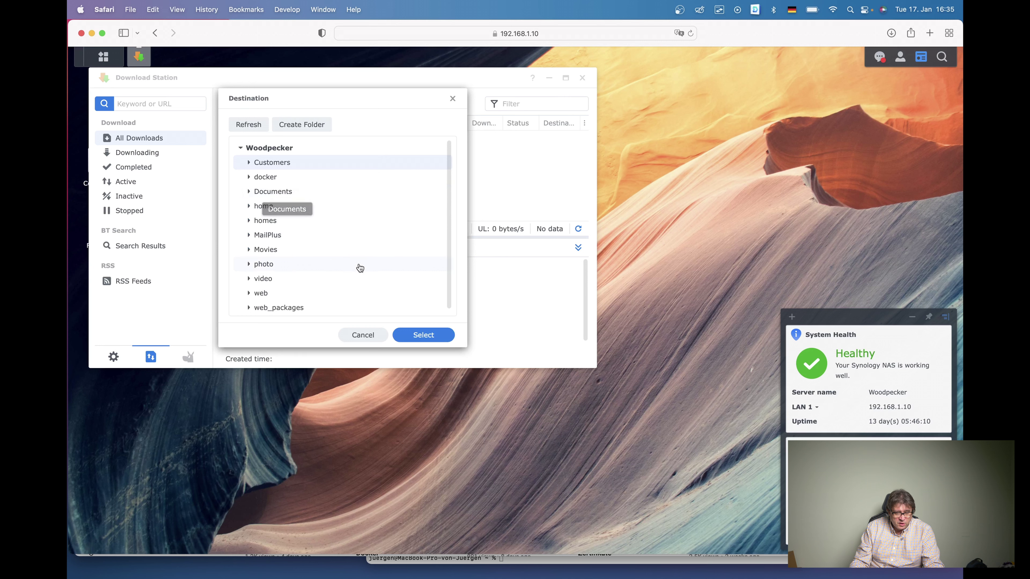
pyautogui.click(254, 281)
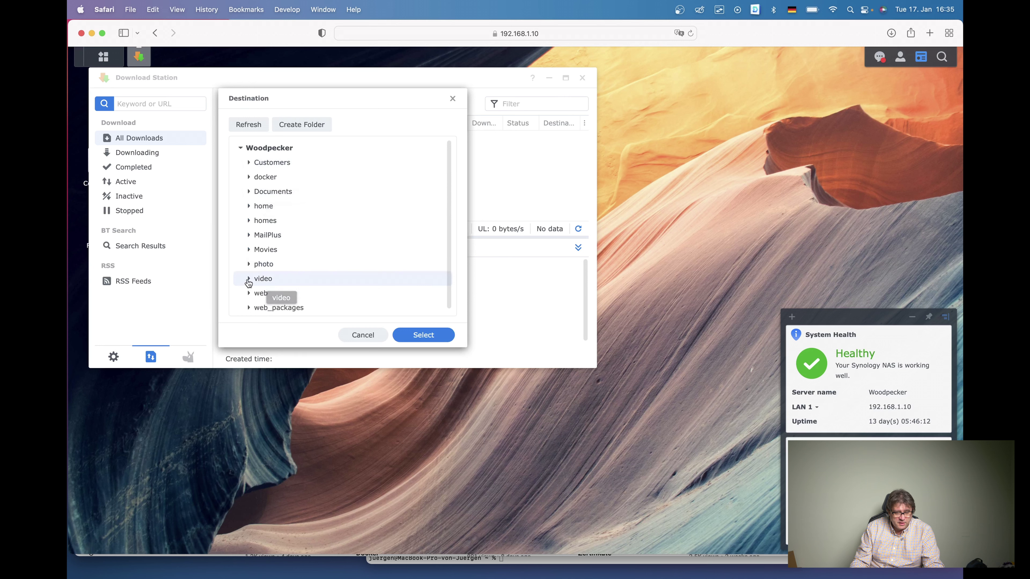
pyautogui.click(249, 280)
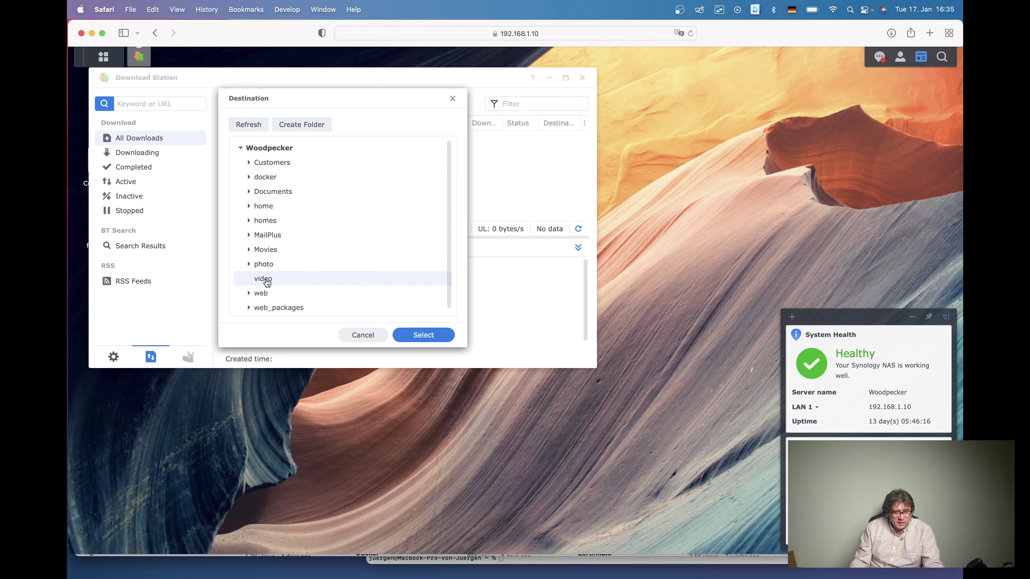
pyautogui.click(305, 128)
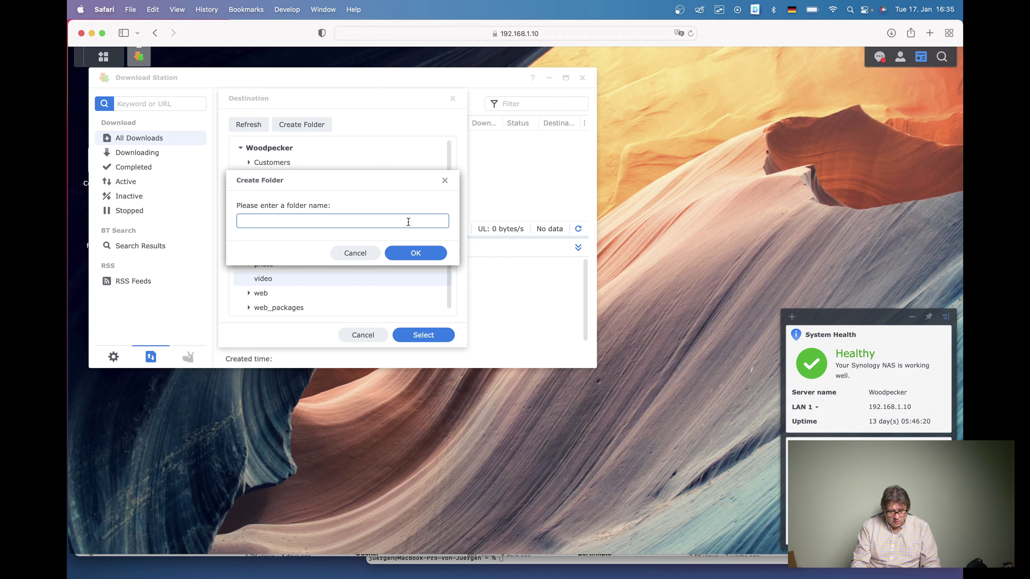
pyautogui.write('ylutube')
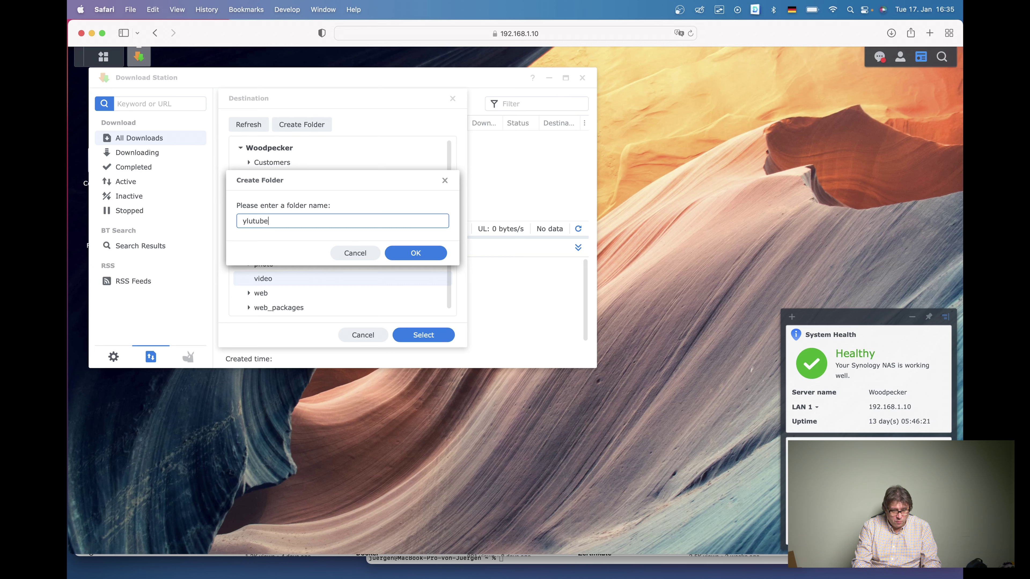
pyautogui.press('Return')
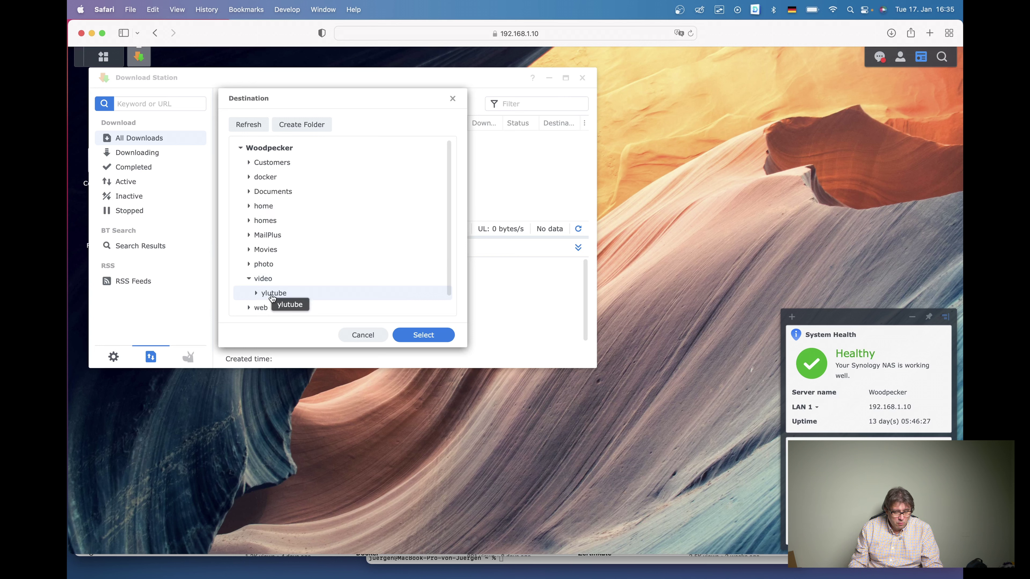
pyautogui.click(423, 335)
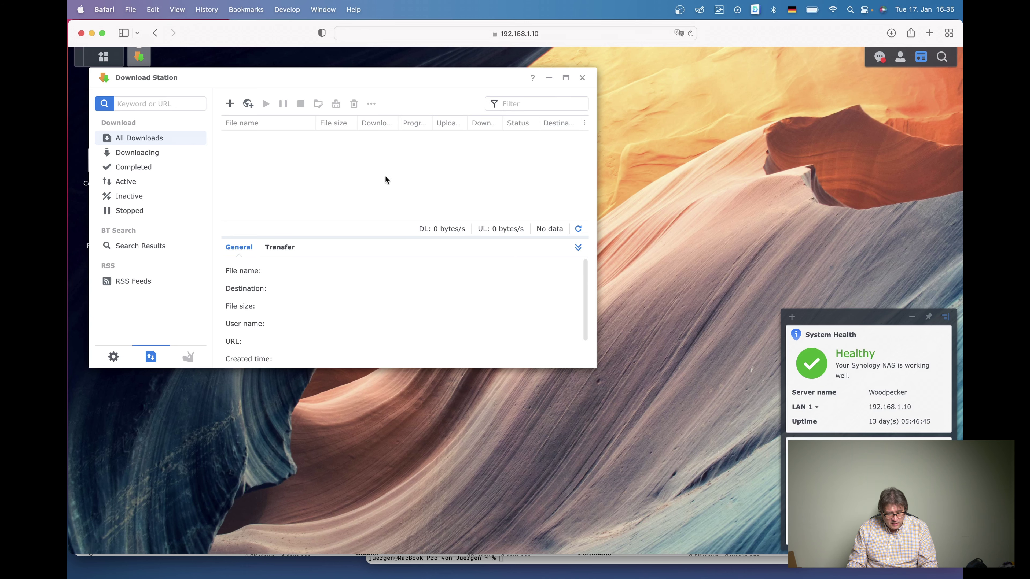
# - Switch to Chrome and copy the link address of the Nginx Proxy Manager video from the Navigio YouTube channel's uploaded videos
pyautogui.press('super+Tab')
pyautogui.press('super+Tab')
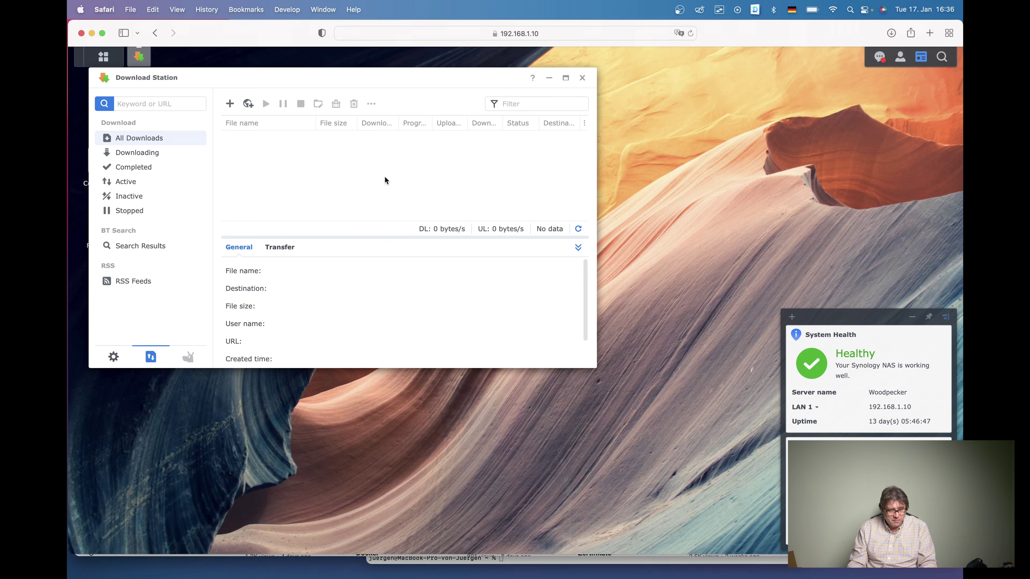
pyautogui.press('super+Tab')
pyautogui.press('super+Tab')
pyautogui.press('super+Tab')
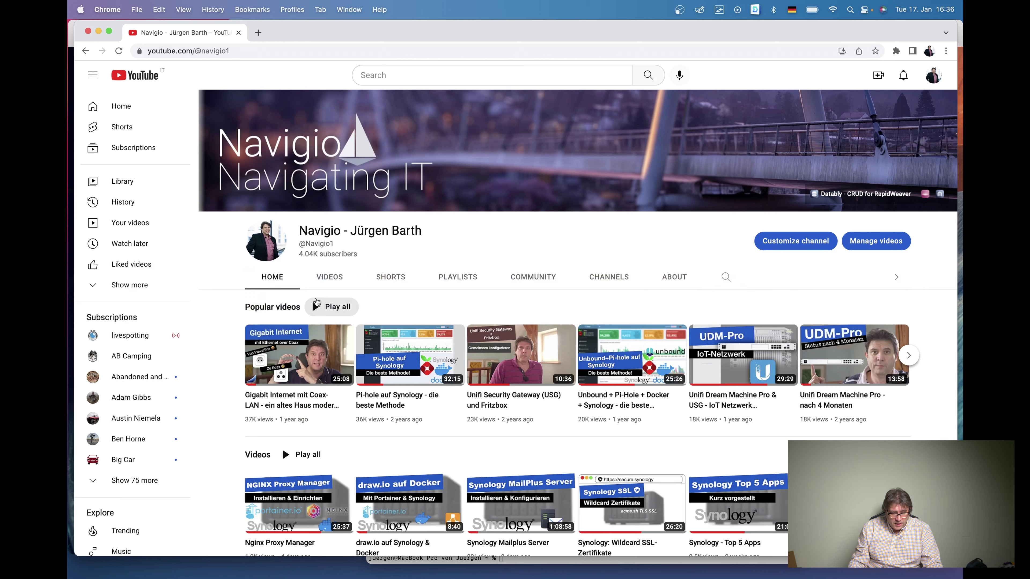
pyautogui.click(336, 281)
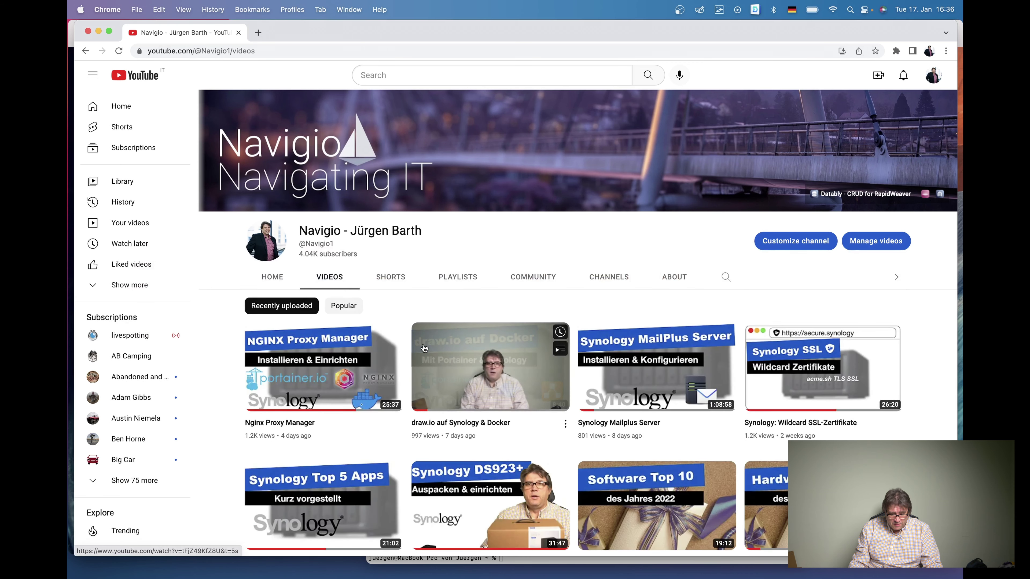
pyautogui.moveTo(347, 403)
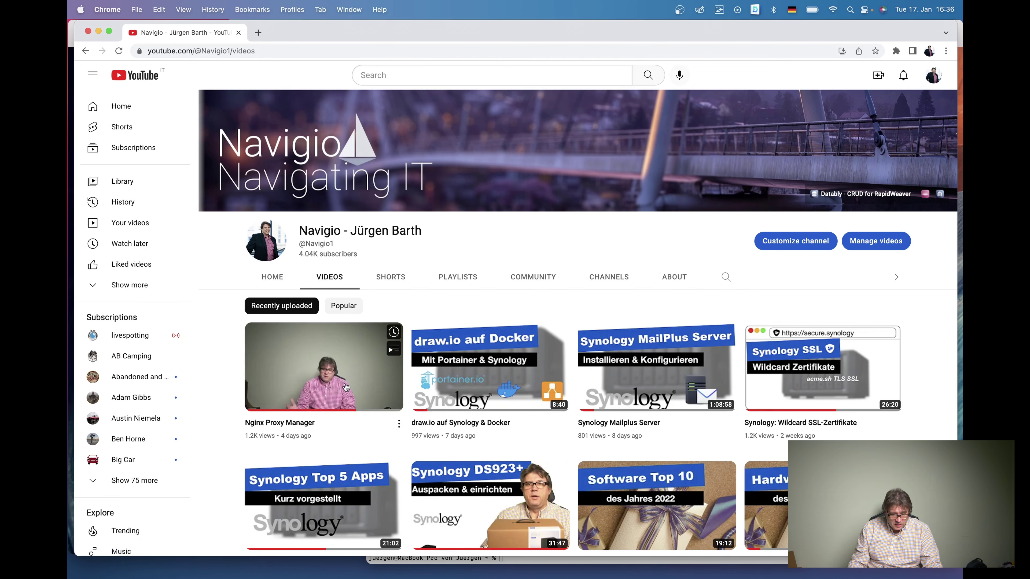
pyautogui.rightClick(329, 347)
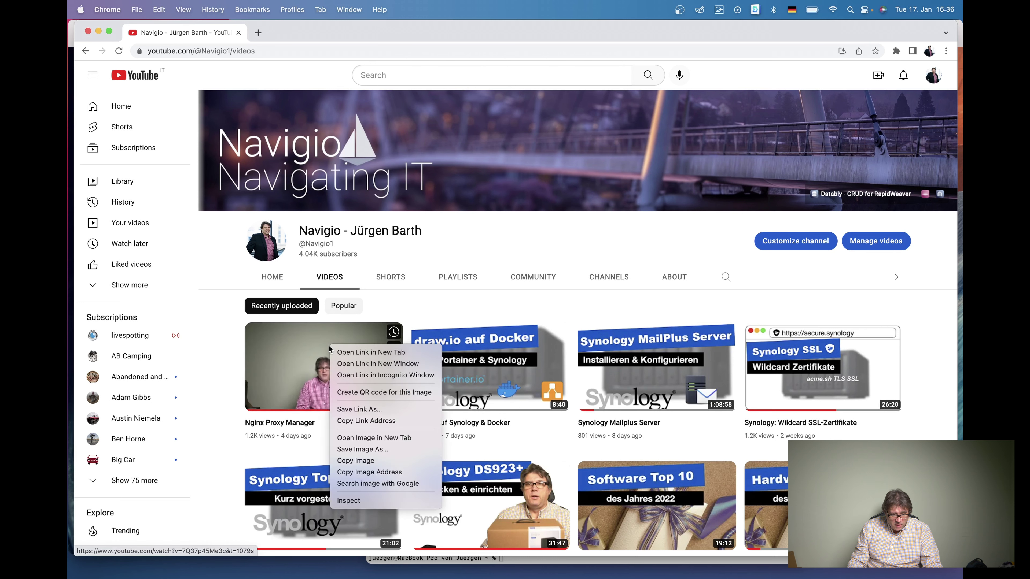
pyautogui.click(349, 422)
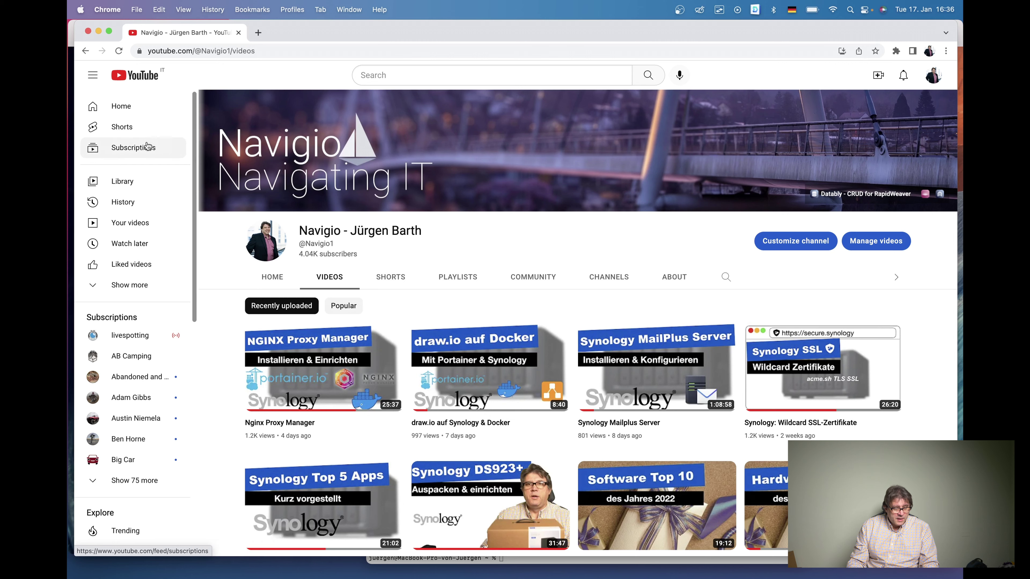
pyautogui.press('super+Tab')
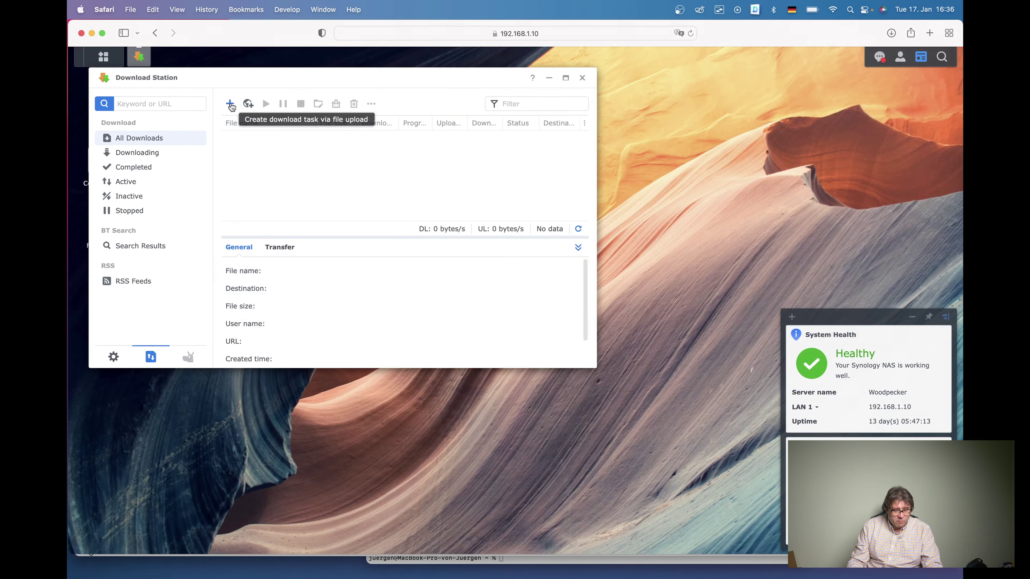
pyautogui.click(230, 104)
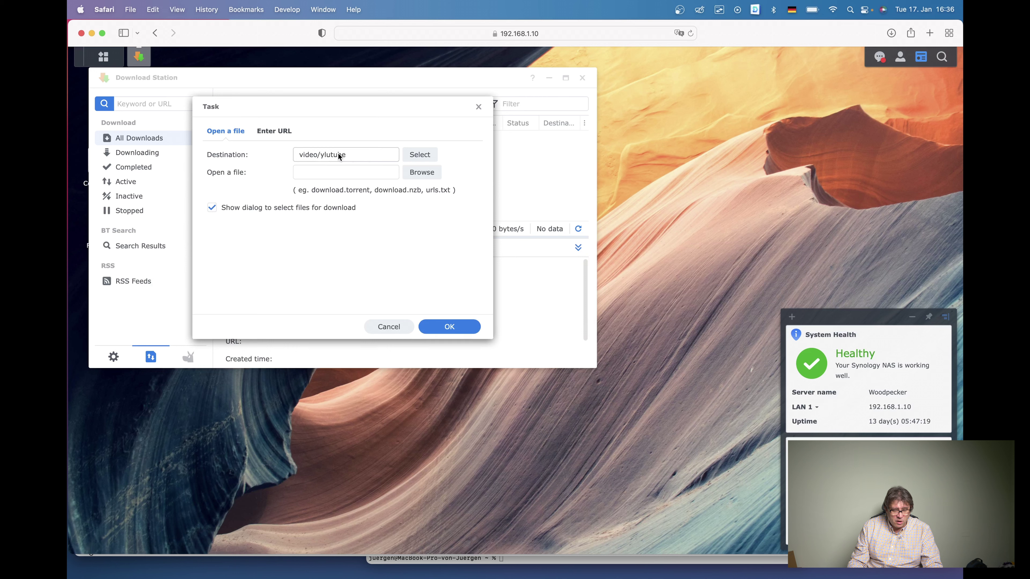
pyautogui.click(420, 155)
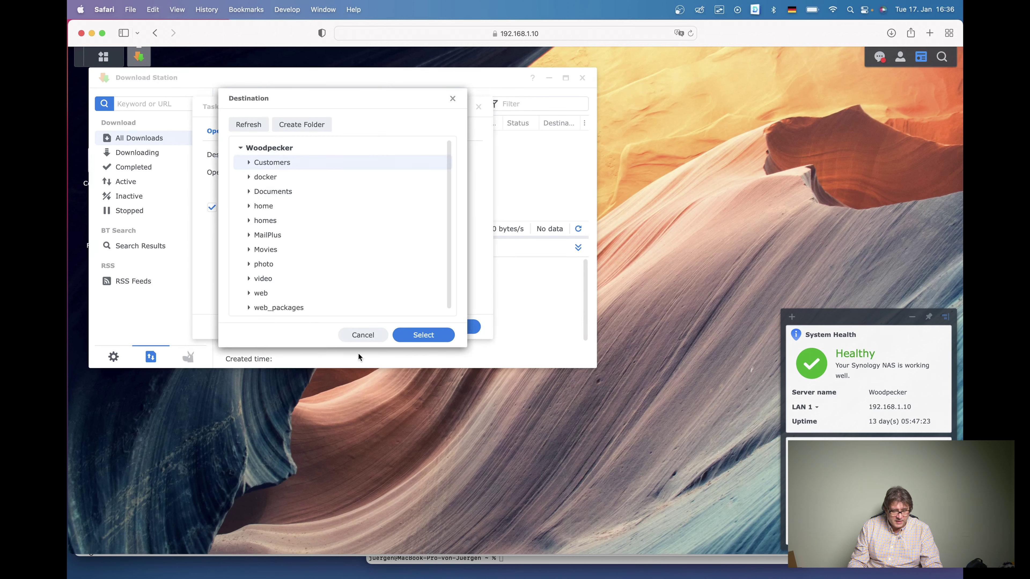
pyautogui.click(363, 335)
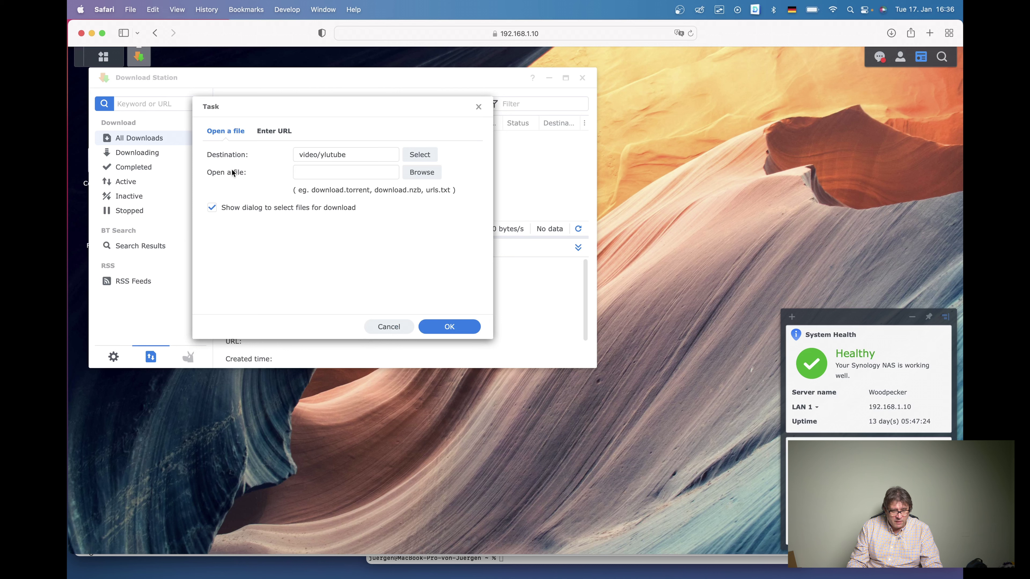
pyautogui.click(273, 131)
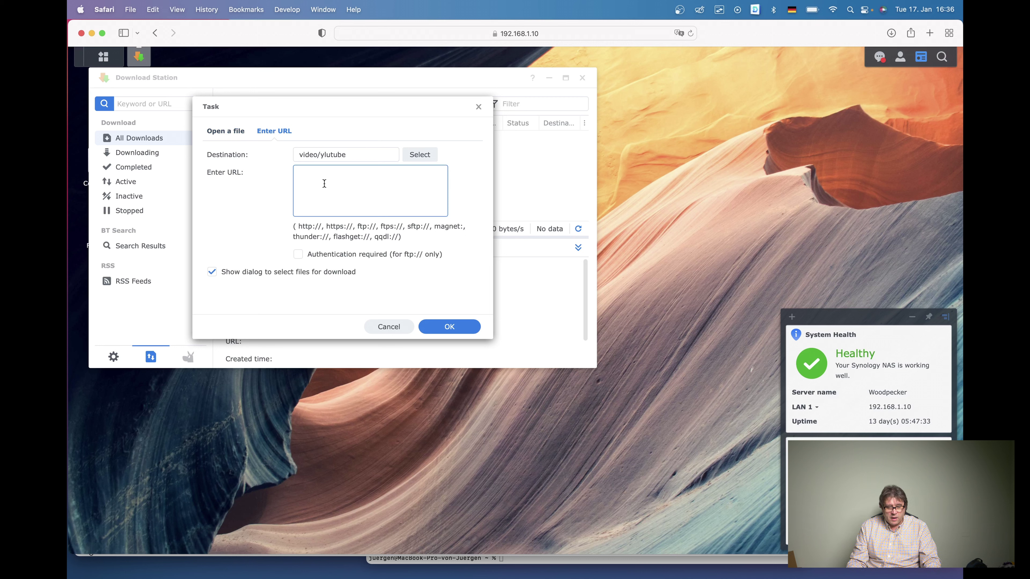
pyautogui.write('https://www.youtube.com/watch?v=7Q3fp45Me3c&t=1079s')
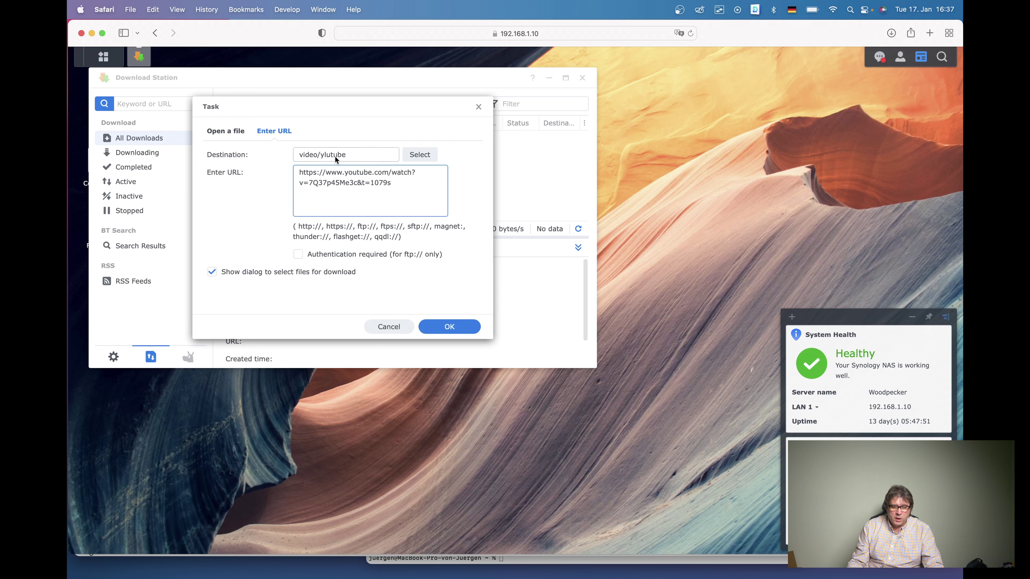
pyautogui.click(330, 198)
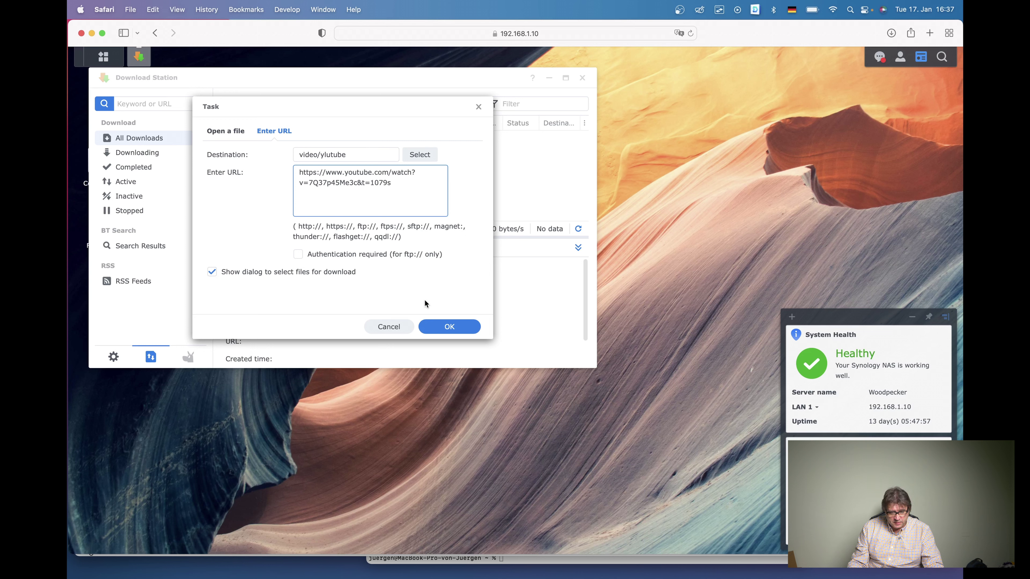
pyautogui.click(449, 328)
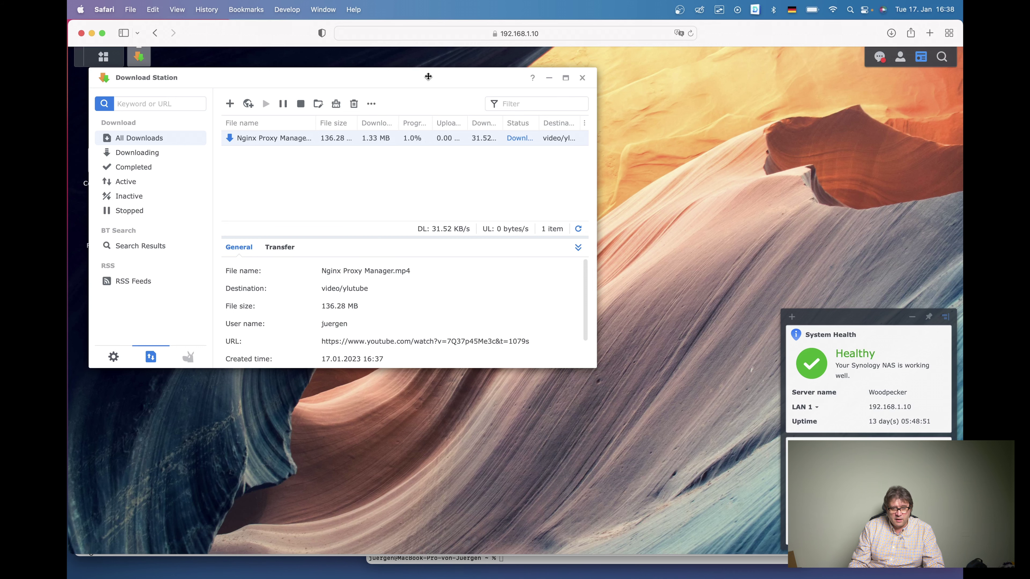
pyautogui.moveTo(429, 77); pyautogui.dragTo(527, 71)
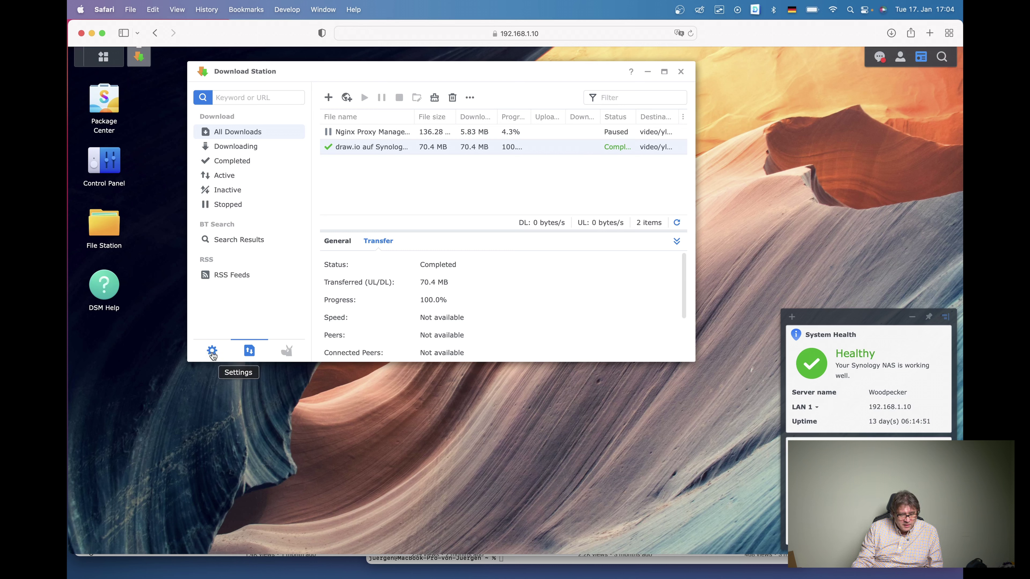
# - Set the Download Station download schedule to Advanced schedule and open its schedule plan
pyautogui.click(212, 352)
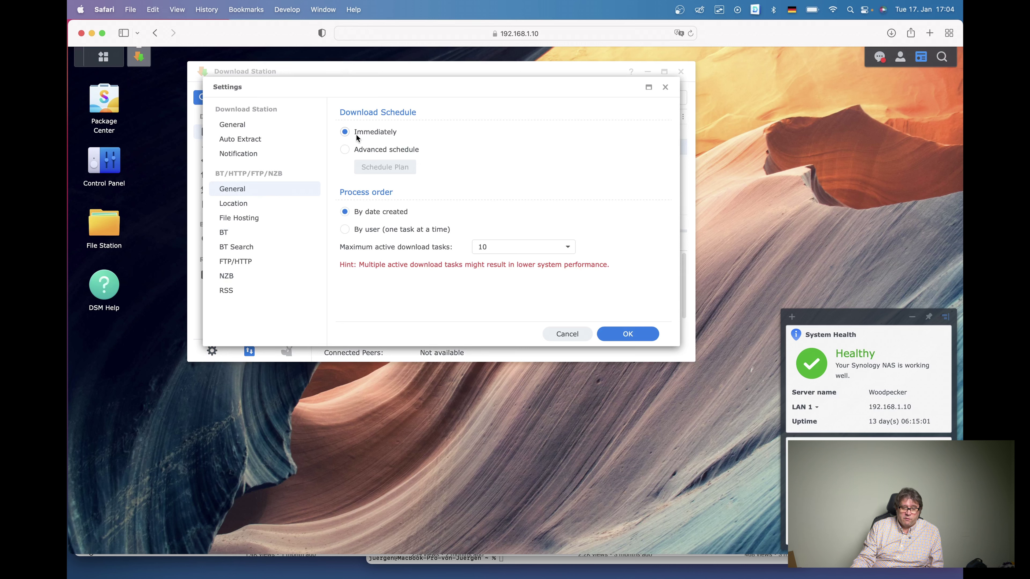
pyautogui.click(344, 150)
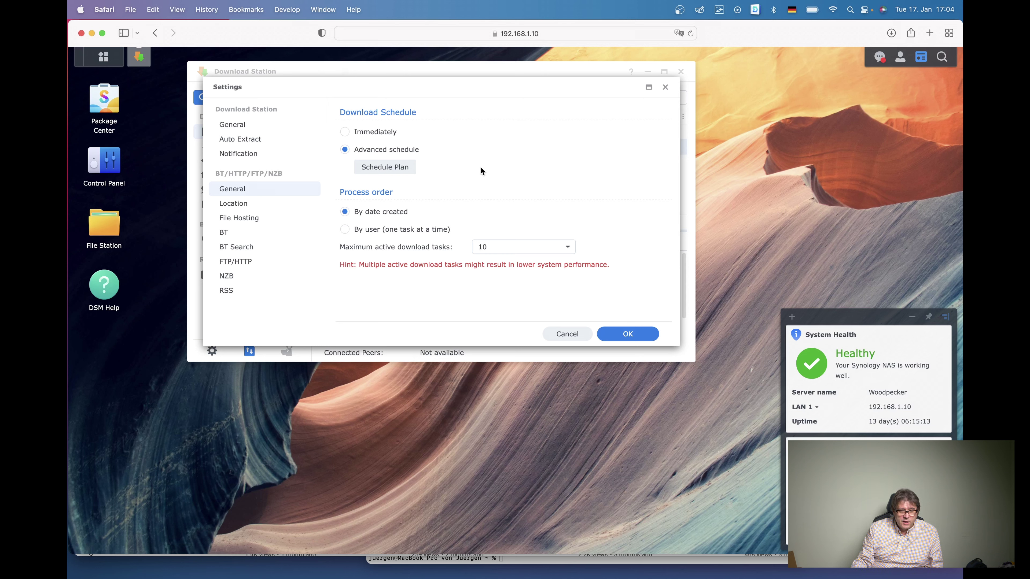
pyautogui.click(386, 166)
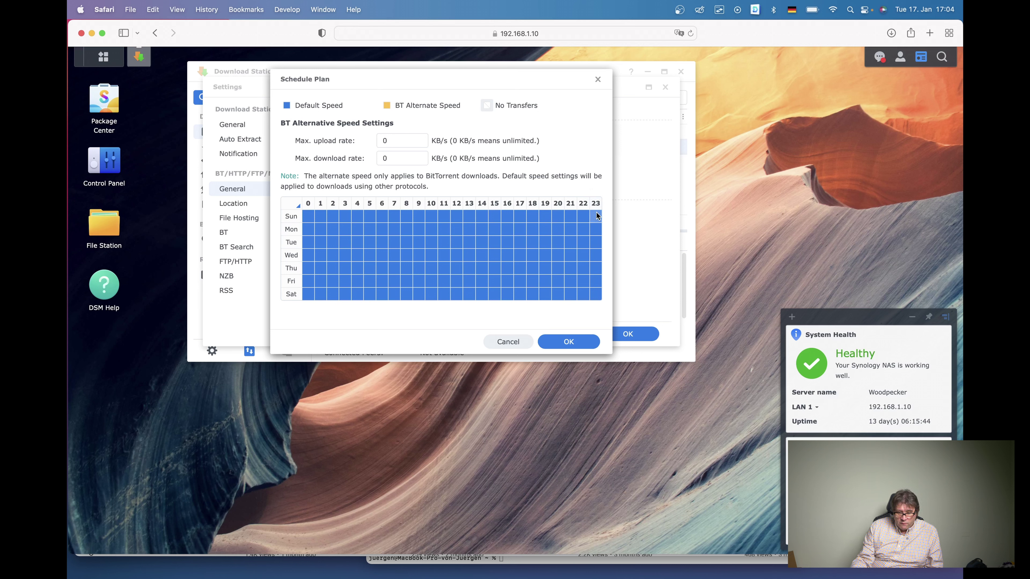
# - Set hours 18 through 23 to No Transfers for every day of the week in the schedule plan
pyautogui.moveTo(597, 217); pyautogui.dragTo(598, 292)
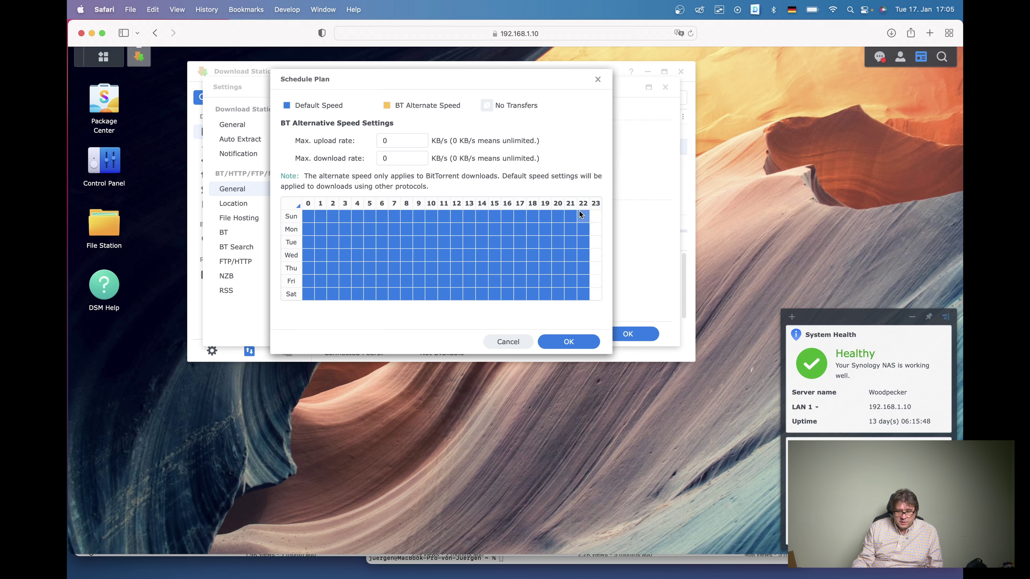
pyautogui.moveTo(584, 215); pyautogui.dragTo(582, 294)
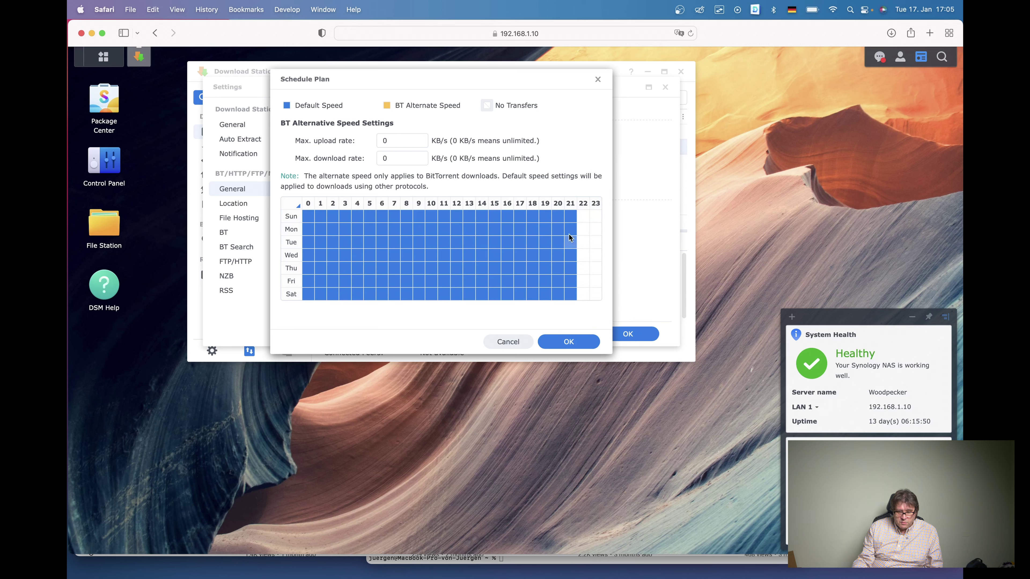
pyautogui.moveTo(570, 217); pyautogui.dragTo(571, 295)
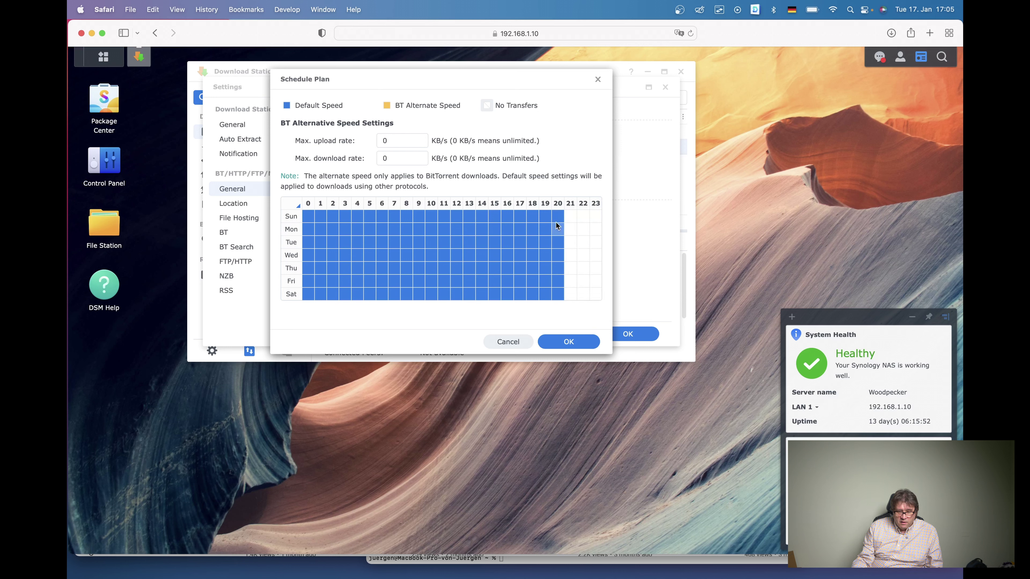
pyautogui.moveTo(558, 221); pyautogui.dragTo(559, 300)
pyautogui.moveTo(545, 215); pyautogui.dragTo(544, 299)
pyautogui.moveTo(534, 217); pyautogui.dragTo(533, 307)
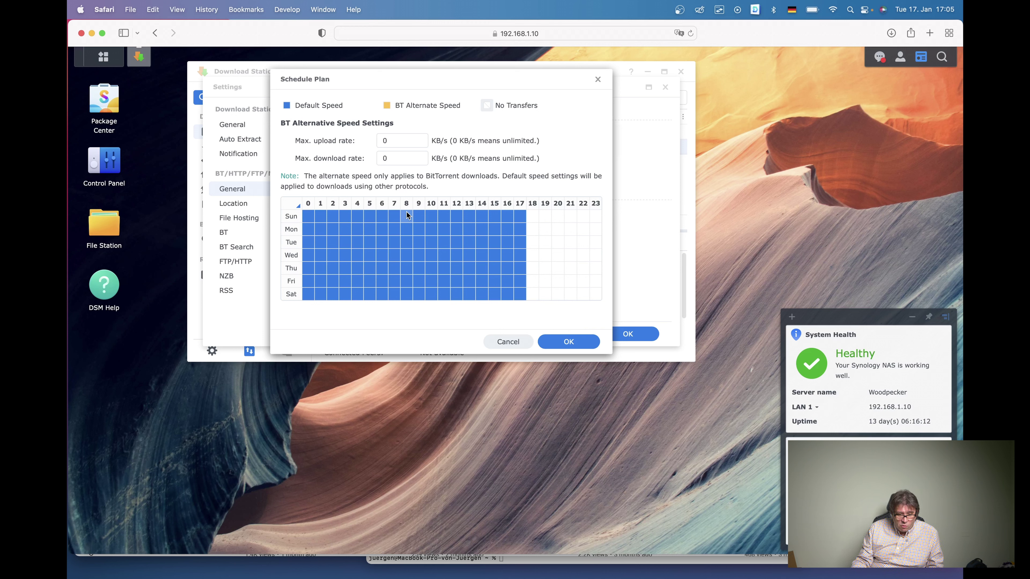
# - Set hours 8 to 11 and 13 to 17 to No Transfers for every day and accept the schedule plan
pyautogui.moveTo(407, 215); pyautogui.dragTo(421, 313)
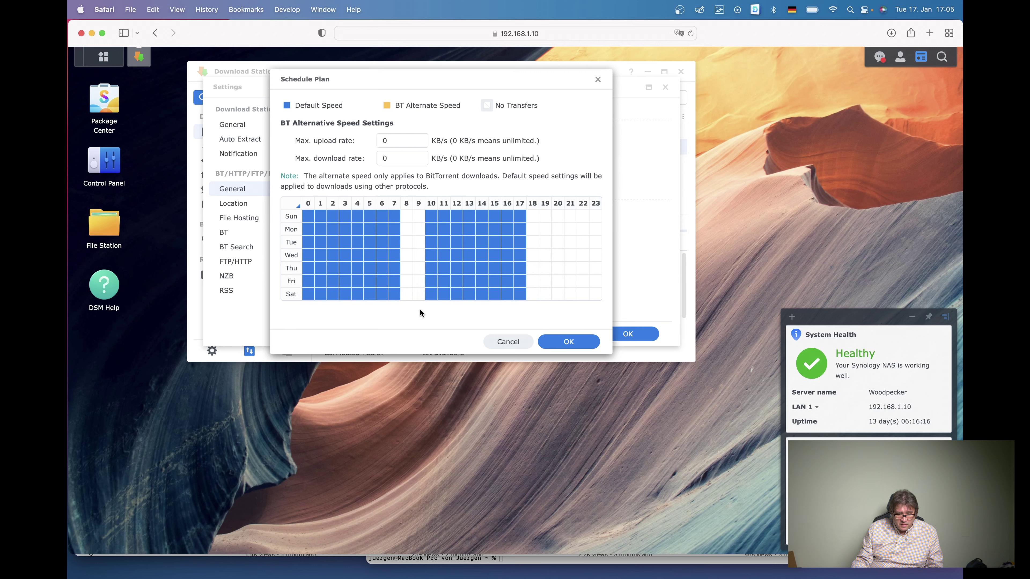
pyautogui.moveTo(432, 216); pyautogui.dragTo(446, 305)
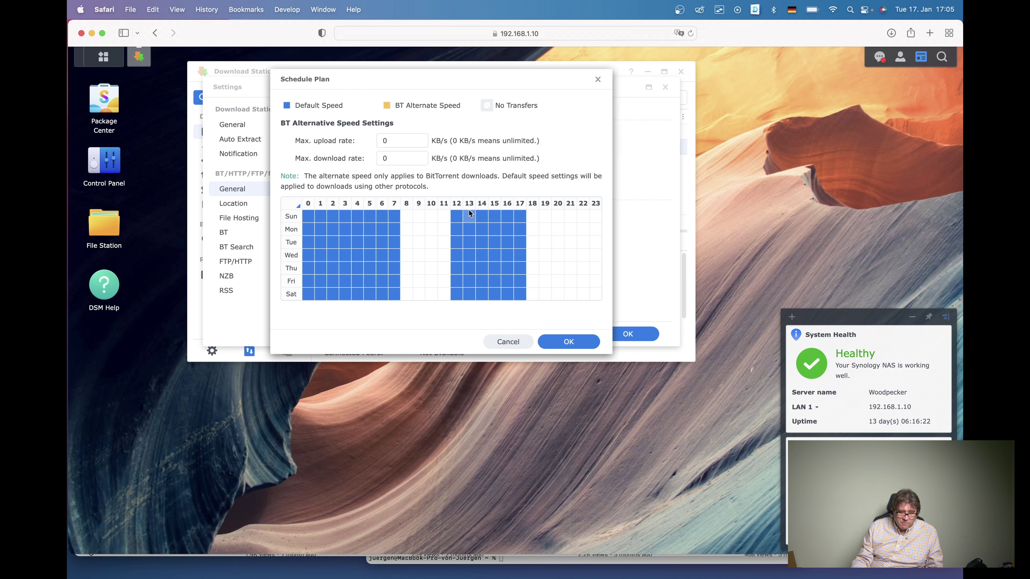
pyautogui.moveTo(469, 214); pyautogui.dragTo(517, 297)
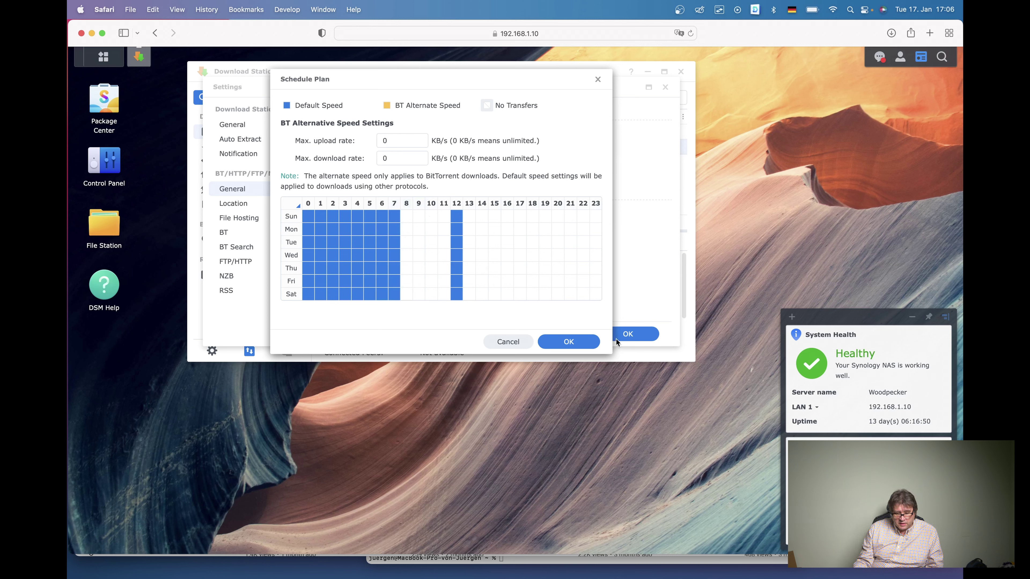
pyautogui.click(573, 346)
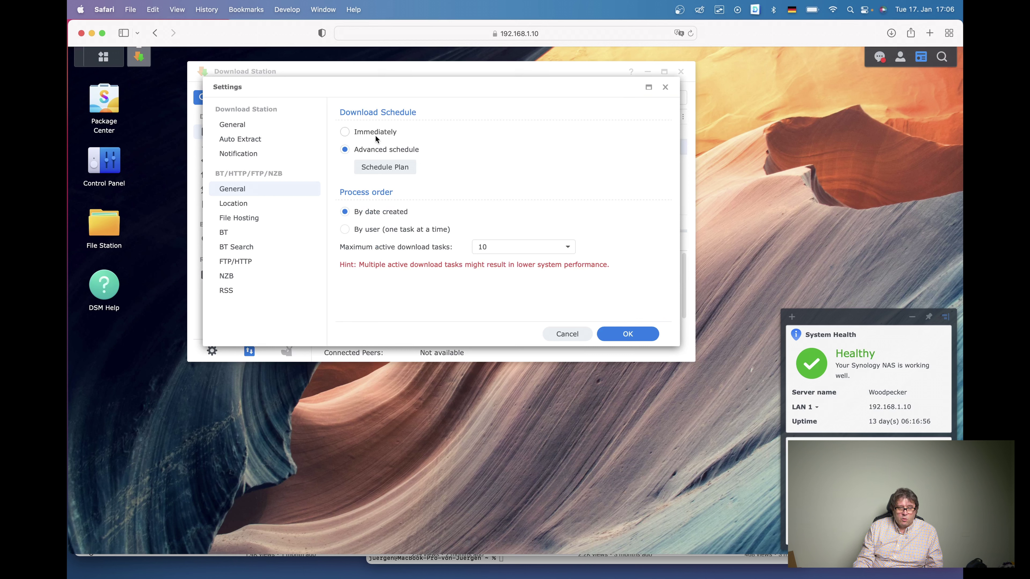
# - Switch the download schedule to Immediately and back to Advanced schedule, and recheck the schedule plan without changing it
pyautogui.click(344, 132)
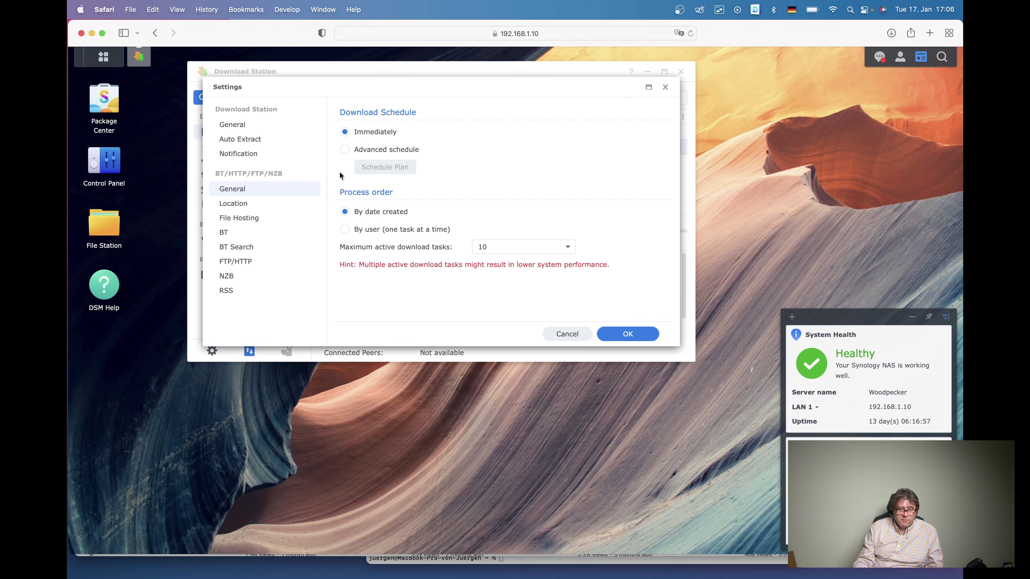
pyautogui.click(345, 150)
pyautogui.click(395, 168)
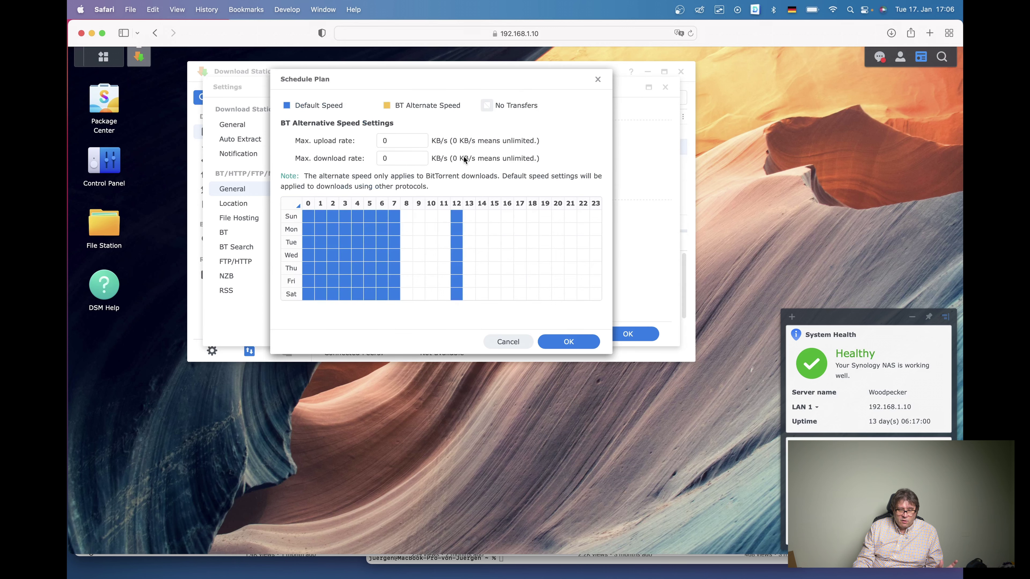
pyautogui.click(507, 342)
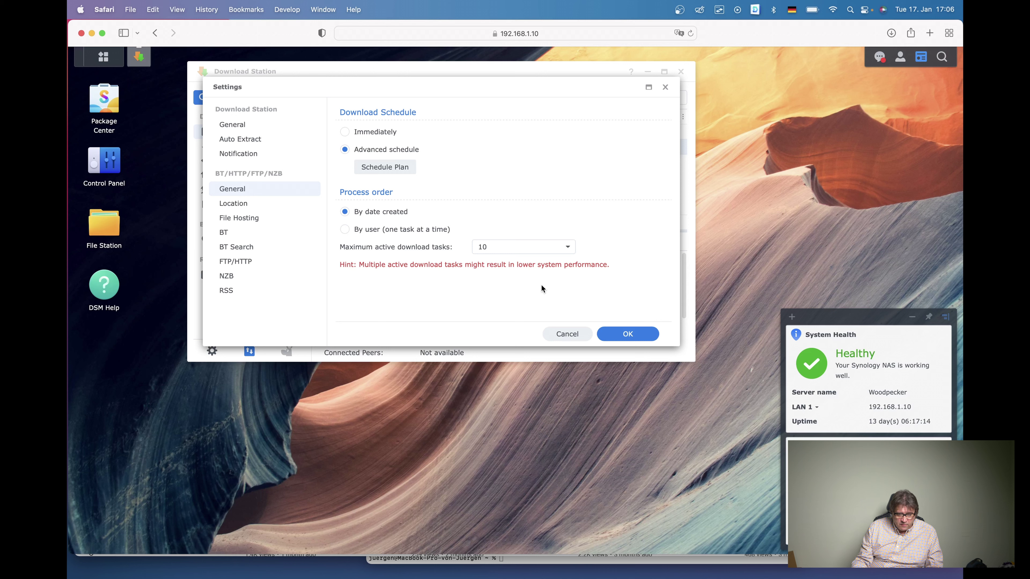
# - Review the Location and File Hosting settings and close the Download Station settings without saving the changes
pyautogui.click(238, 205)
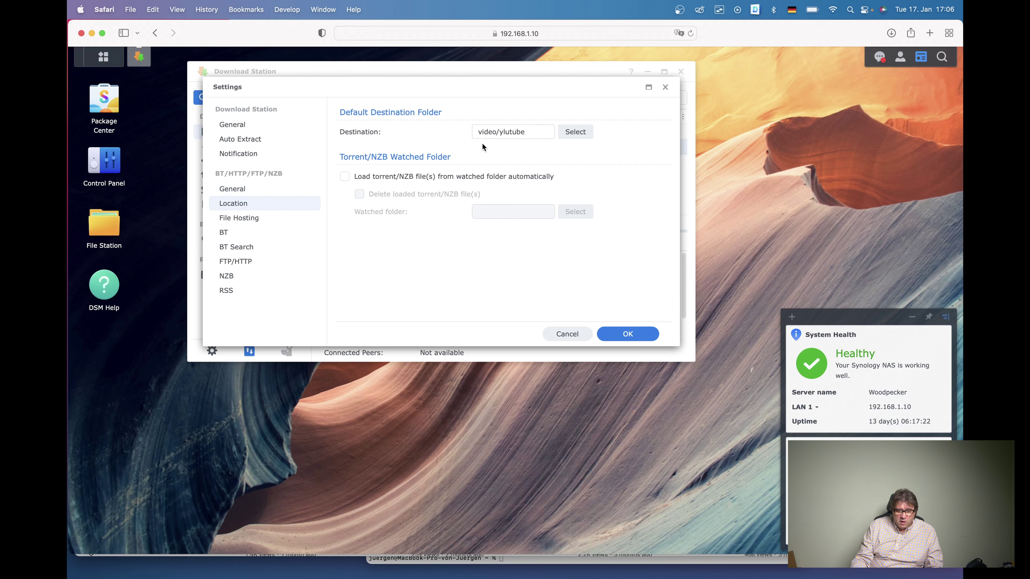
pyautogui.click(237, 219)
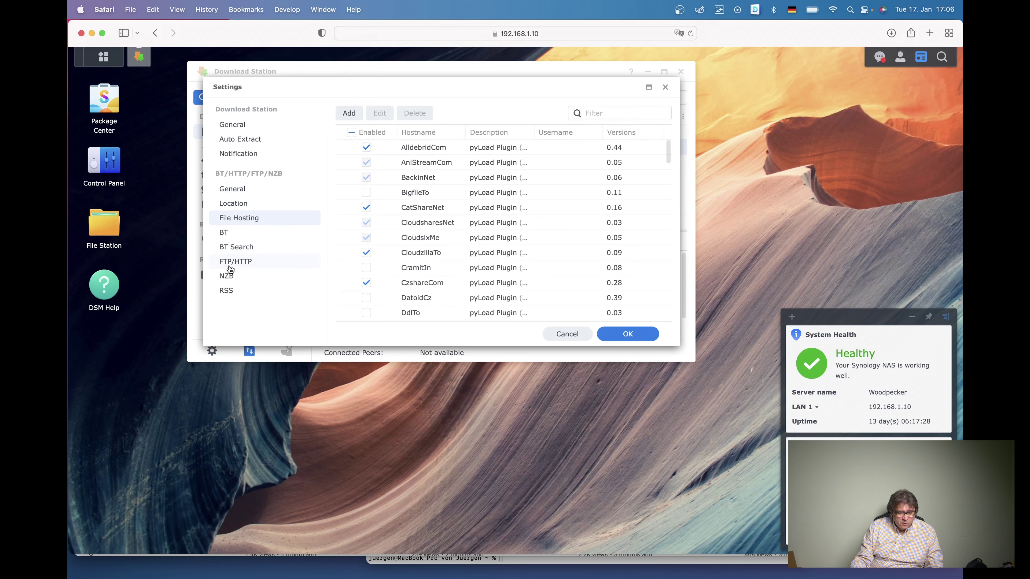
pyautogui.click(567, 335)
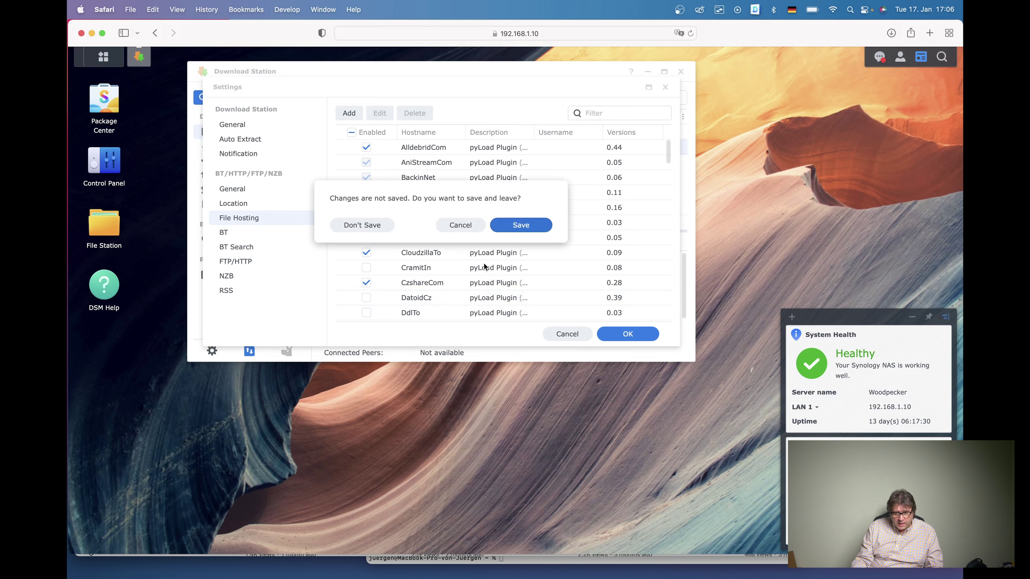
pyautogui.click(367, 225)
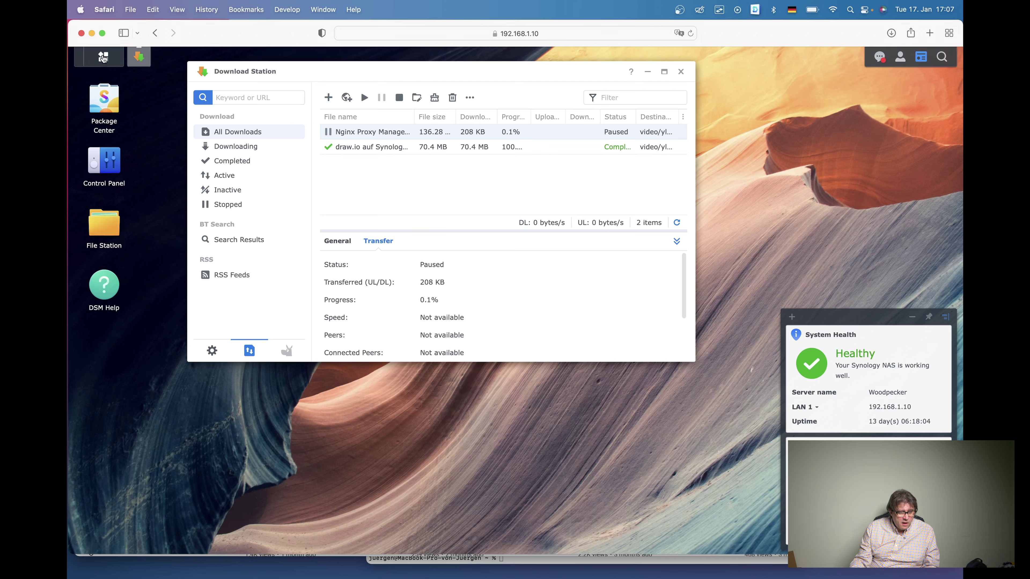
# - Open Video Station, dismiss the feature update notice and skip the introductory tutorial
pyautogui.click(103, 58)
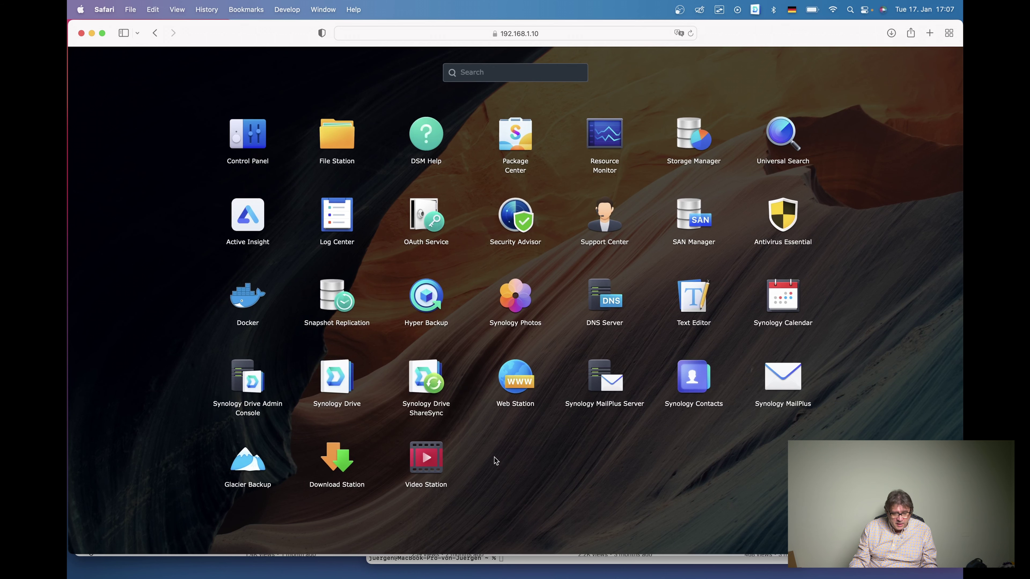
pyautogui.click(424, 462)
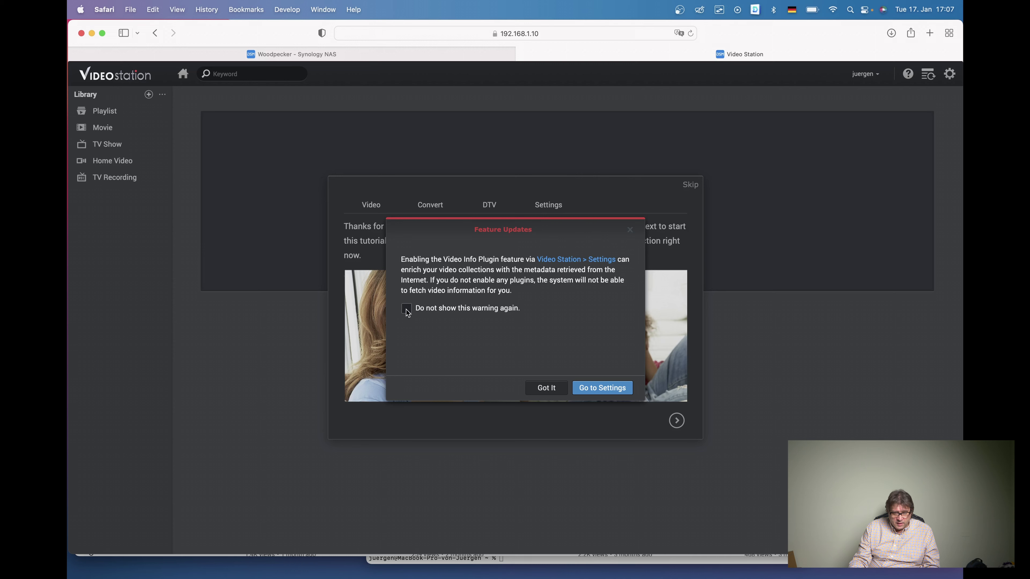
pyautogui.click(546, 387)
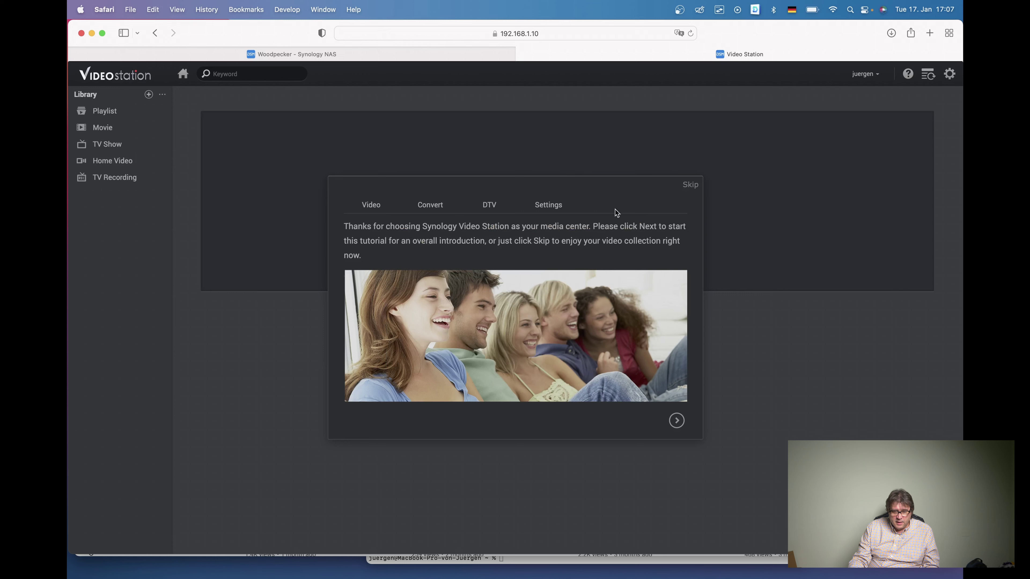
pyautogui.click(690, 186)
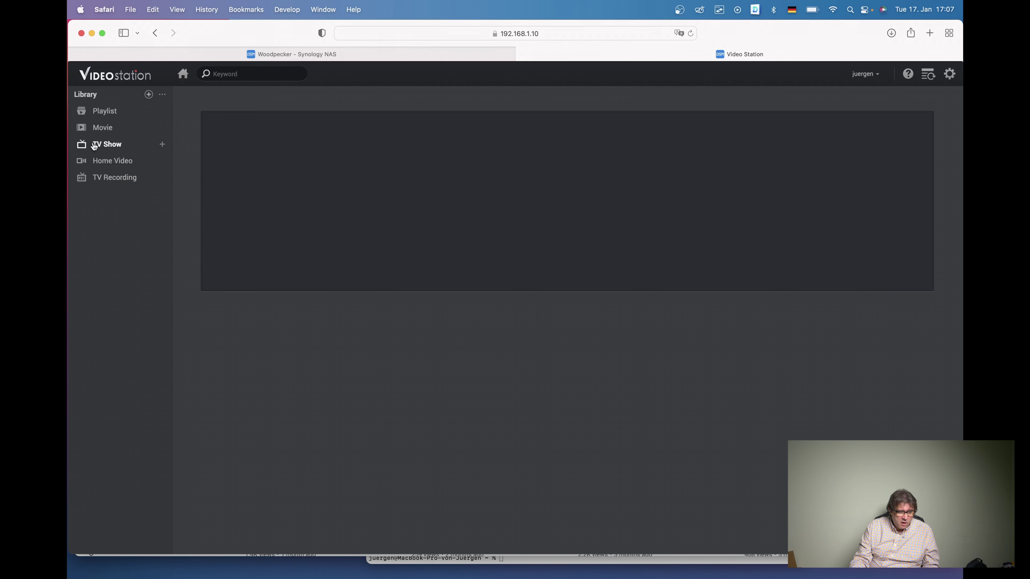
# - Add the folder /video/ylutube as a video folder to the TV Show library
pyautogui.click(163, 145)
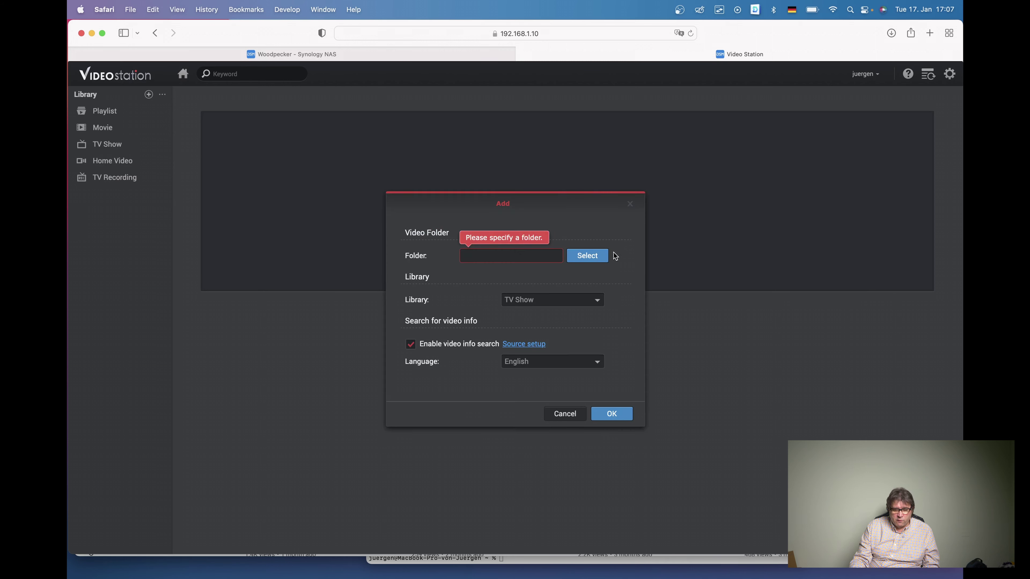
pyautogui.click(590, 257)
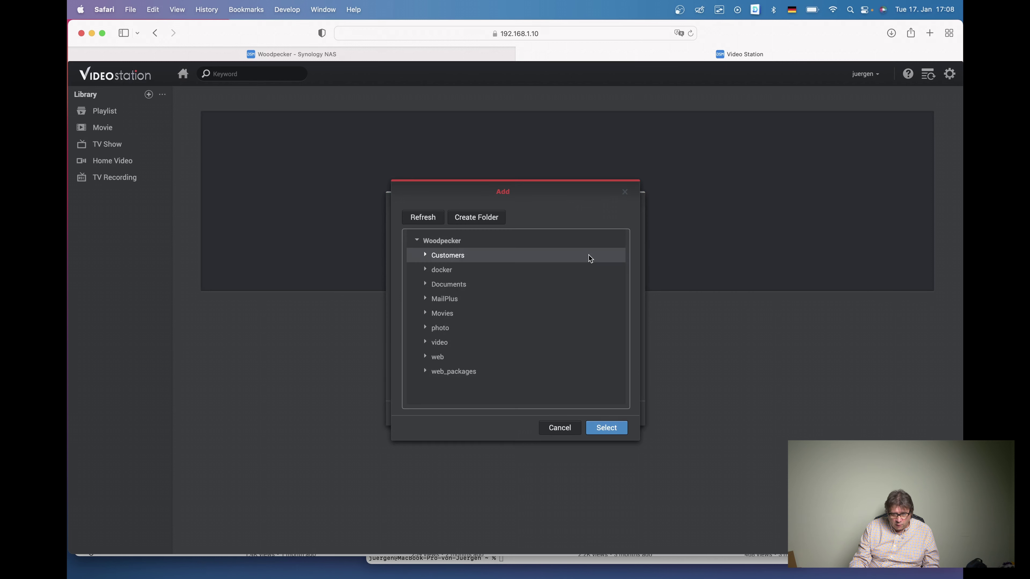
pyautogui.click(425, 343)
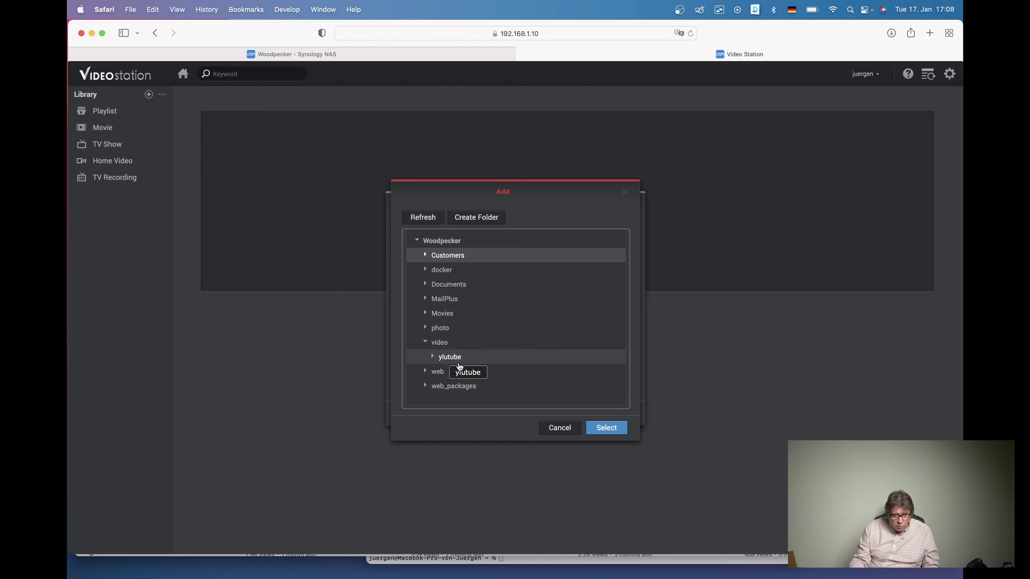
pyautogui.click(451, 359)
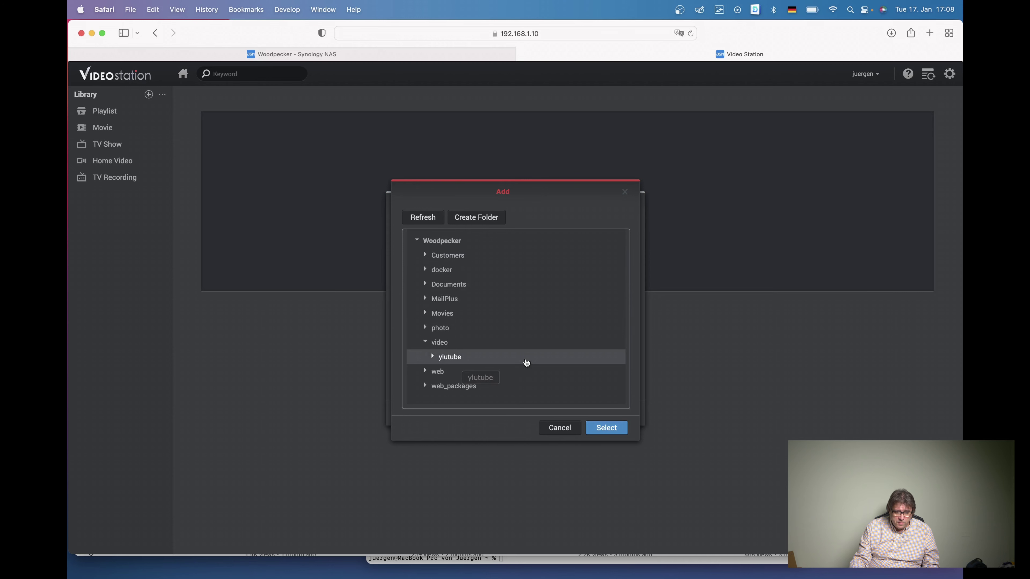
pyautogui.click(602, 429)
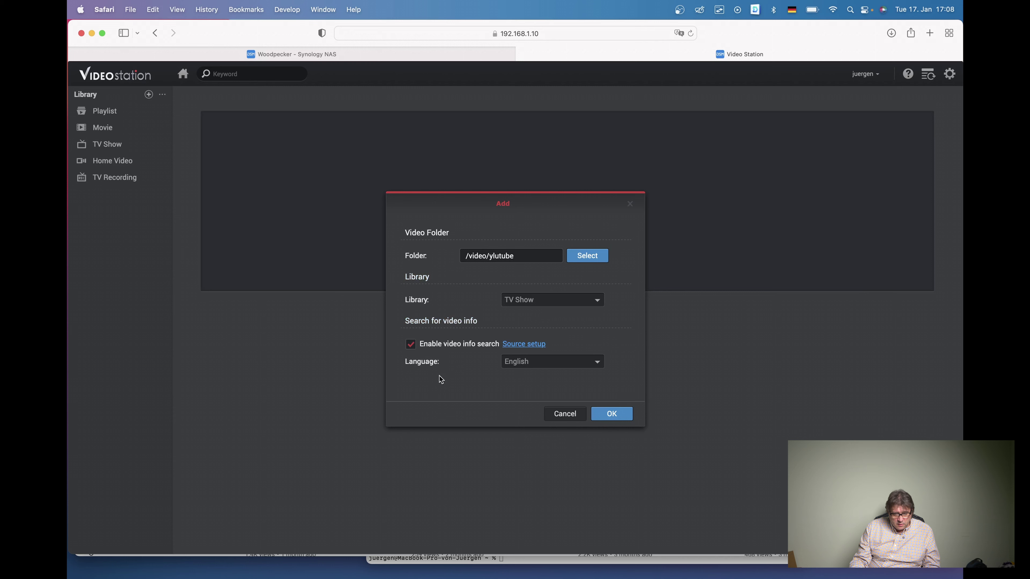
pyautogui.click(618, 415)
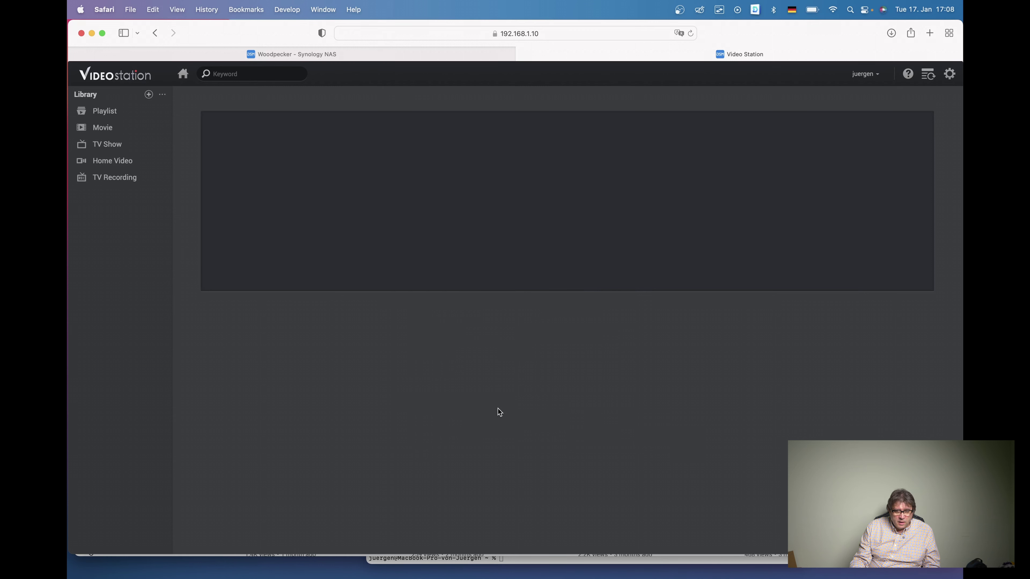
# - Open the special of draw io auf Synology & Docker in the TV Show library, play it briefly and pause it
pyautogui.click(81, 145)
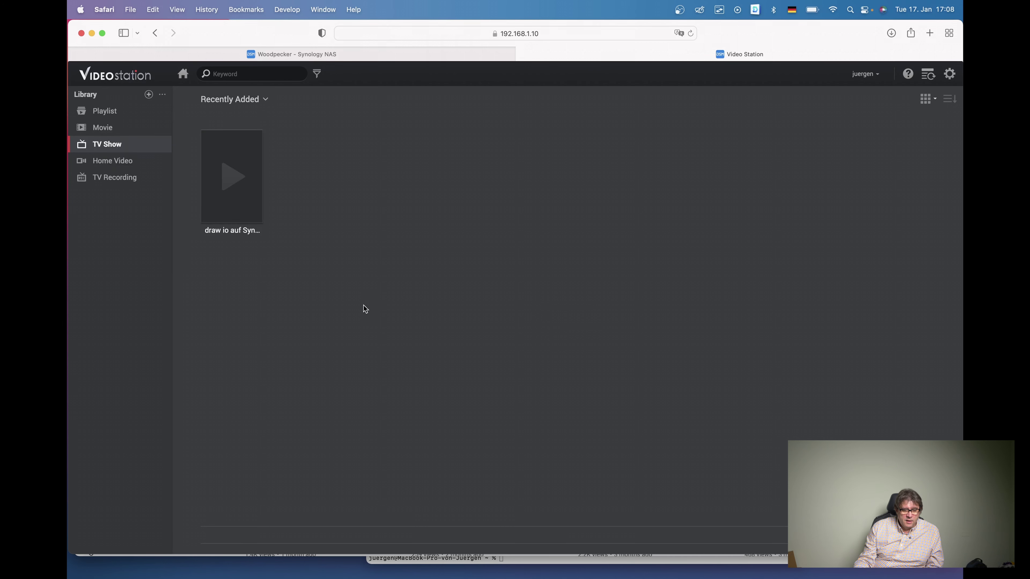
pyautogui.click(233, 181)
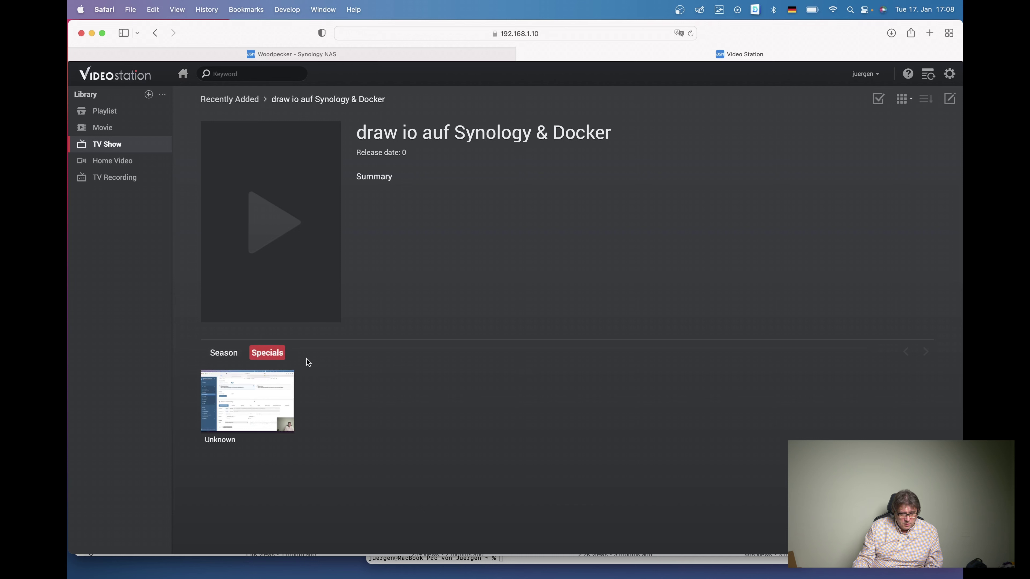
pyautogui.moveTo(244, 416)
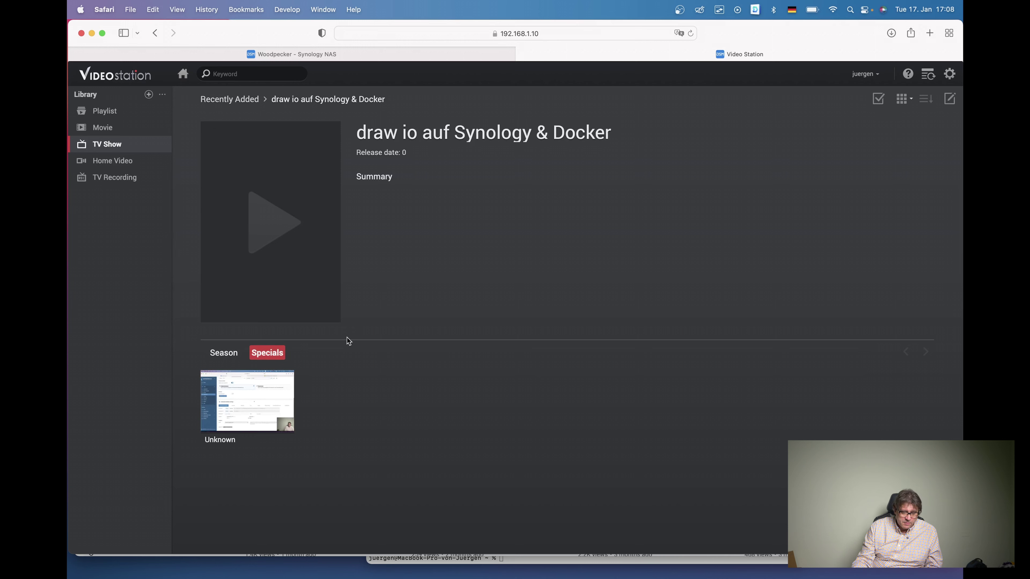
pyautogui.click(252, 398)
pyautogui.click(273, 225)
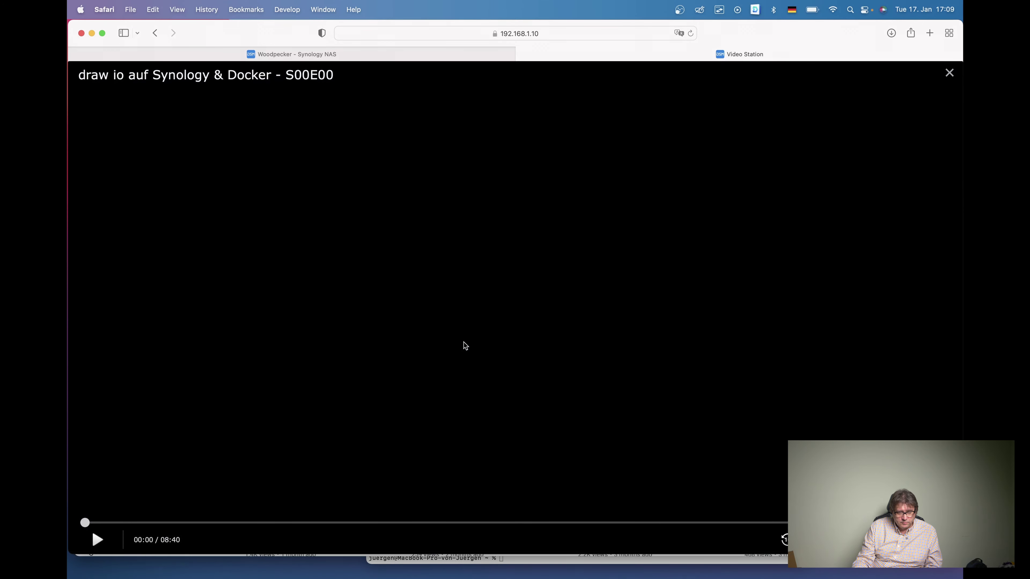
pyautogui.click(97, 540)
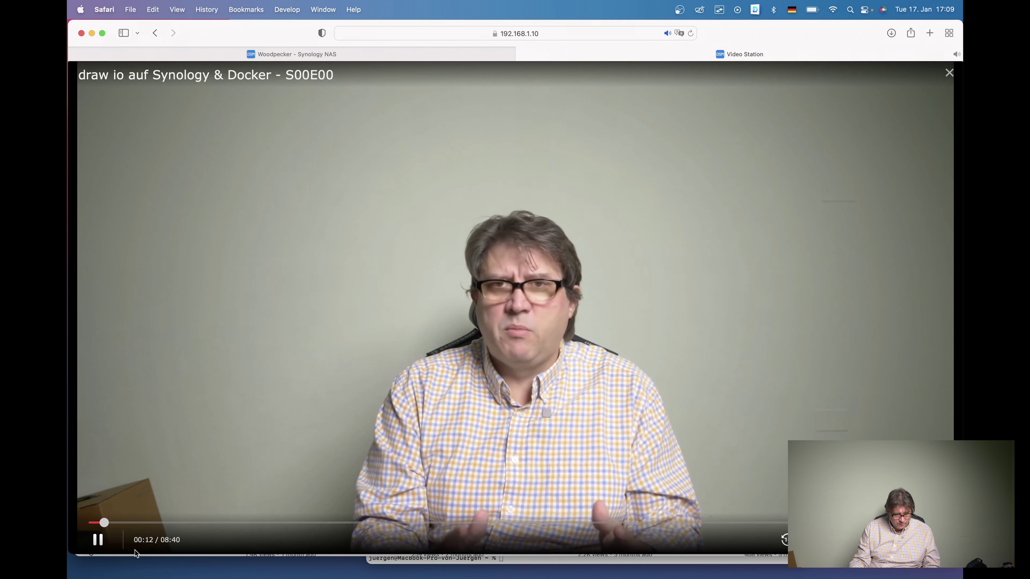
pyautogui.click(98, 540)
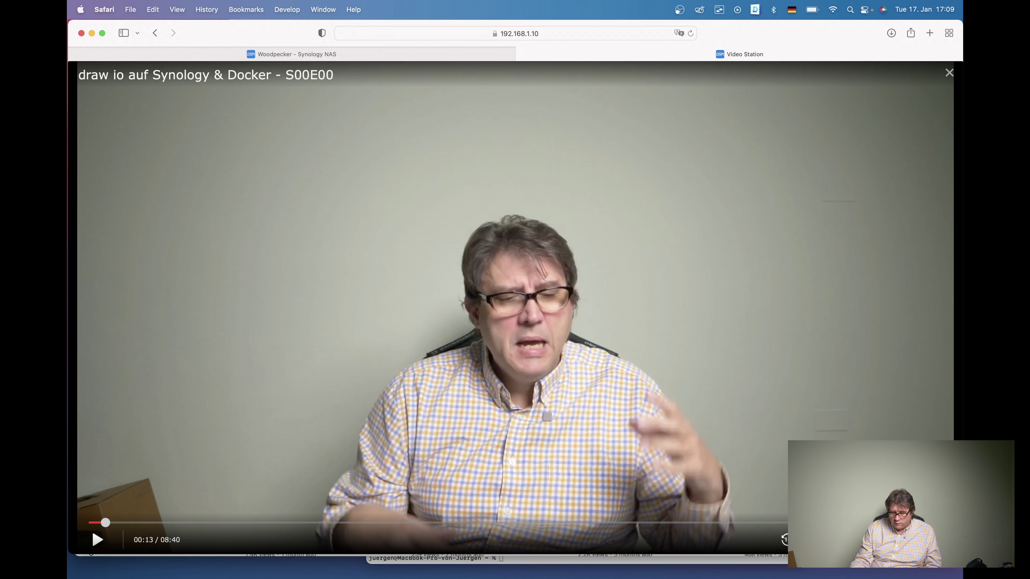
# - Show the available player devices in the video's playback settings
pyautogui.click(904, 539)
pyautogui.click(904, 540)
pyautogui.click(904, 539)
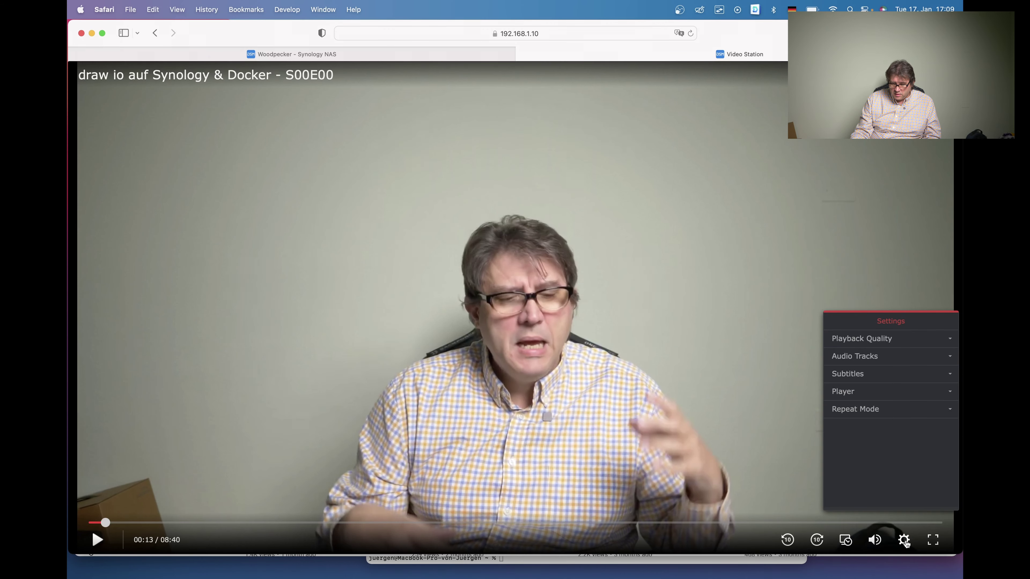
pyautogui.click(898, 395)
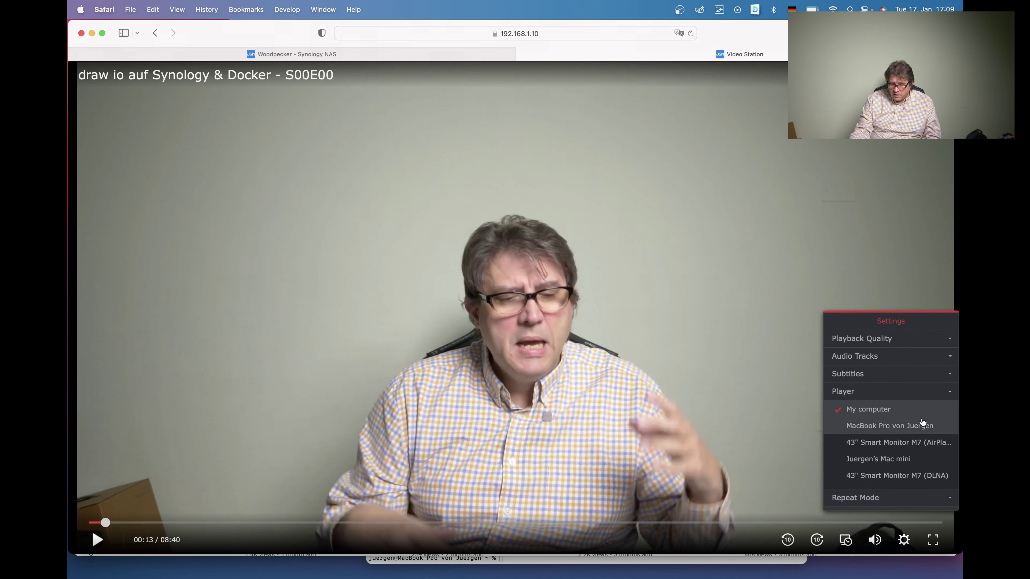